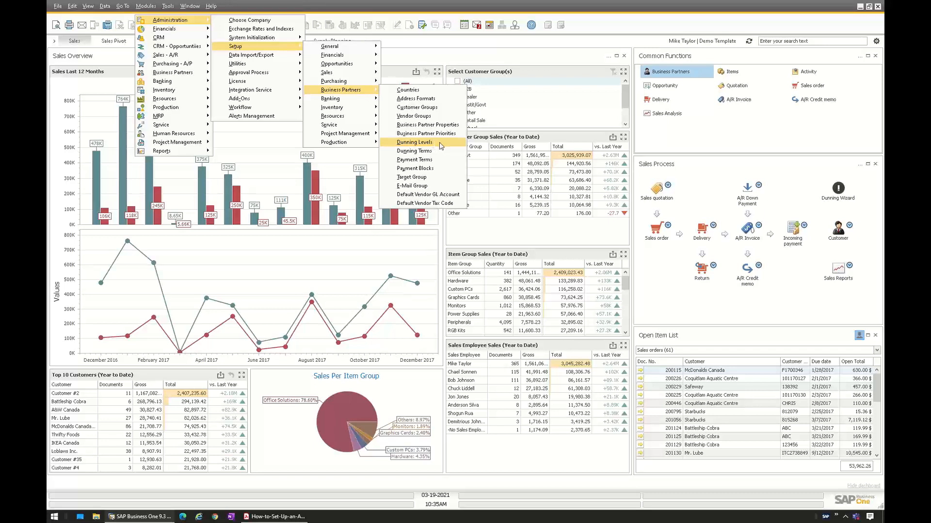
- Open the Dunning Levels setup for business partners to view its columns, and close it again
left_click(439, 143)
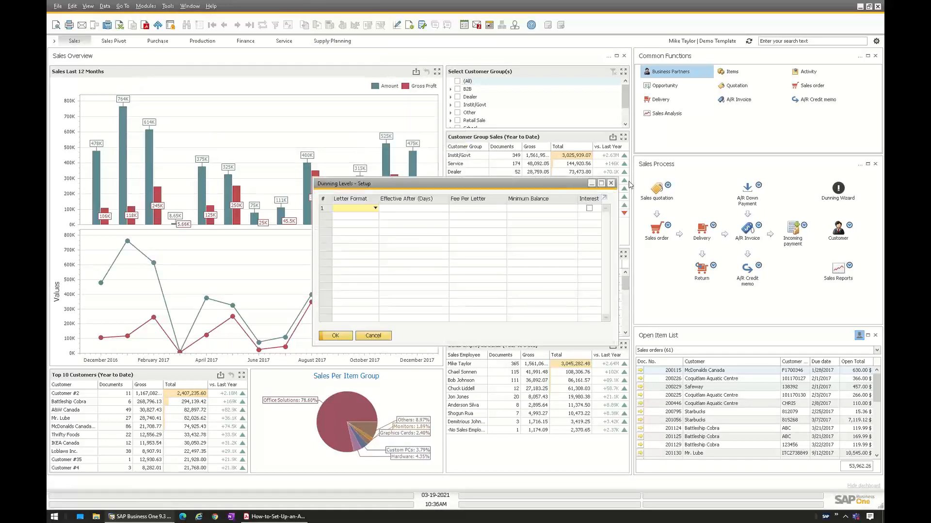
left_click(609, 184)
- Open the Dunning Terms setup for business partners
left_click(145, 6)
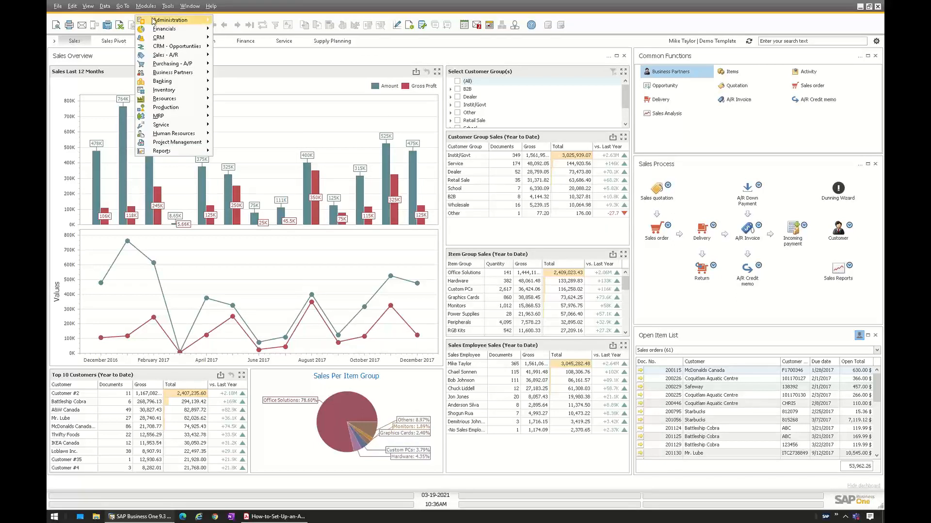
mouse_move(170, 20)
mouse_move(273, 47)
mouse_move(341, 90)
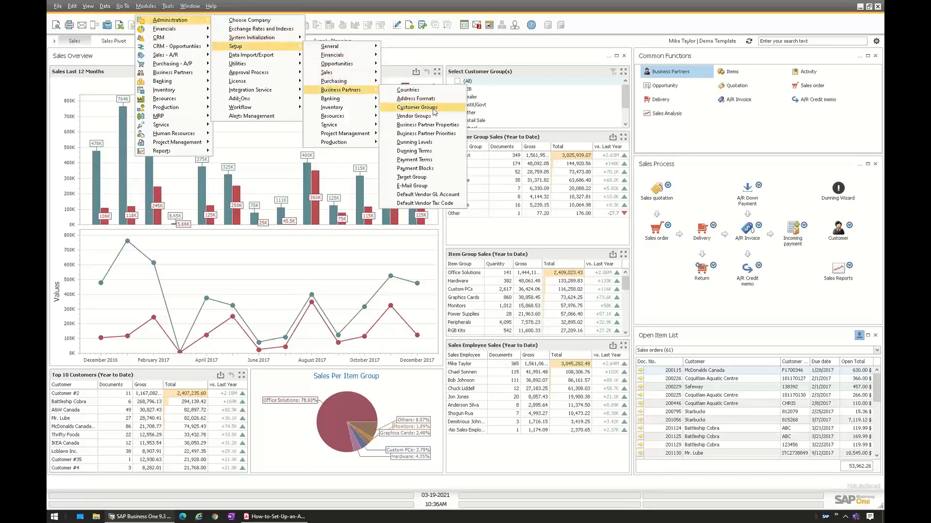
left_click(432, 153)
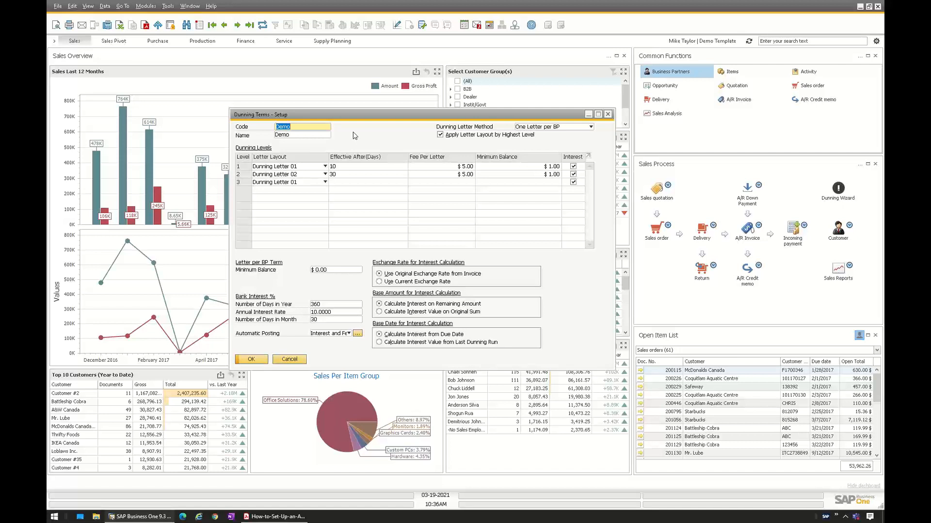
- Review the letter layout choices for level 3, keeping Dunning Letter 01, and examine the effective days of levels 1 and 2
left_click(306, 183)
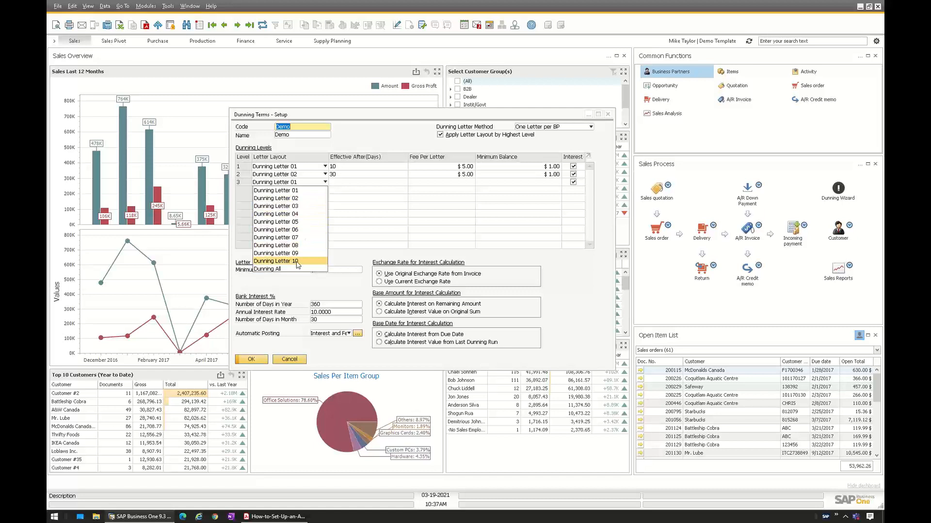
left_click(296, 189)
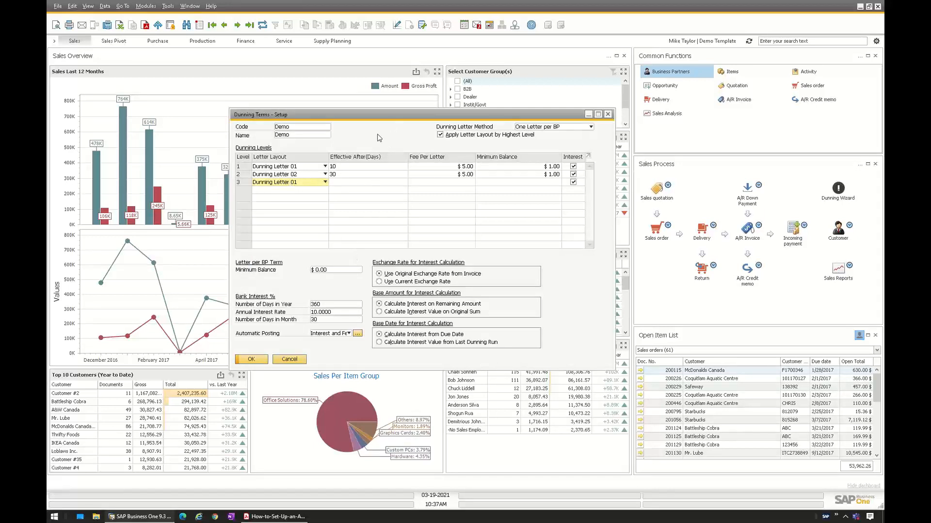
left_click(361, 166)
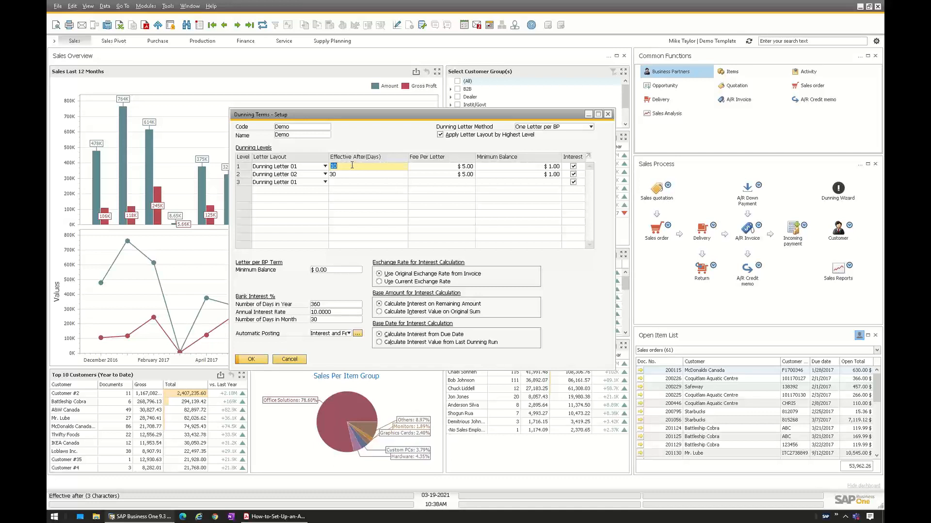
left_click(350, 166)
left_click(340, 175)
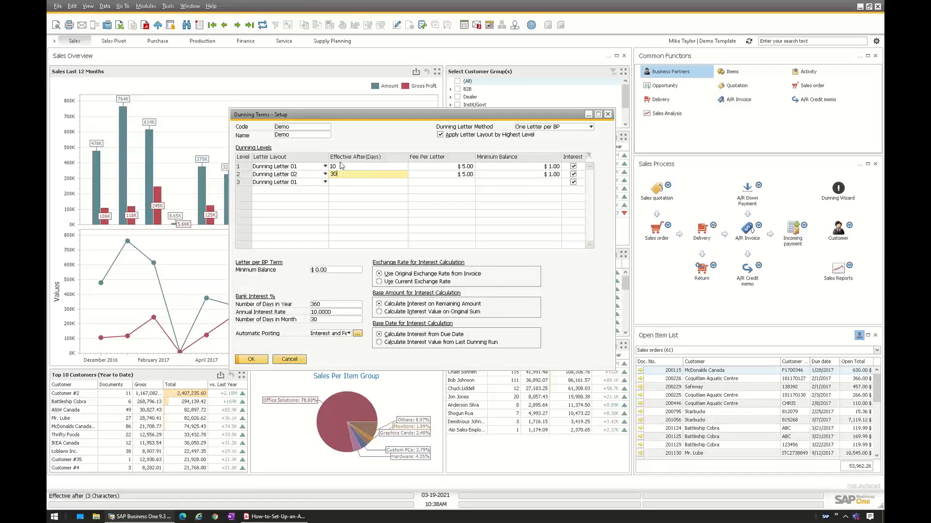
left_click(341, 167)
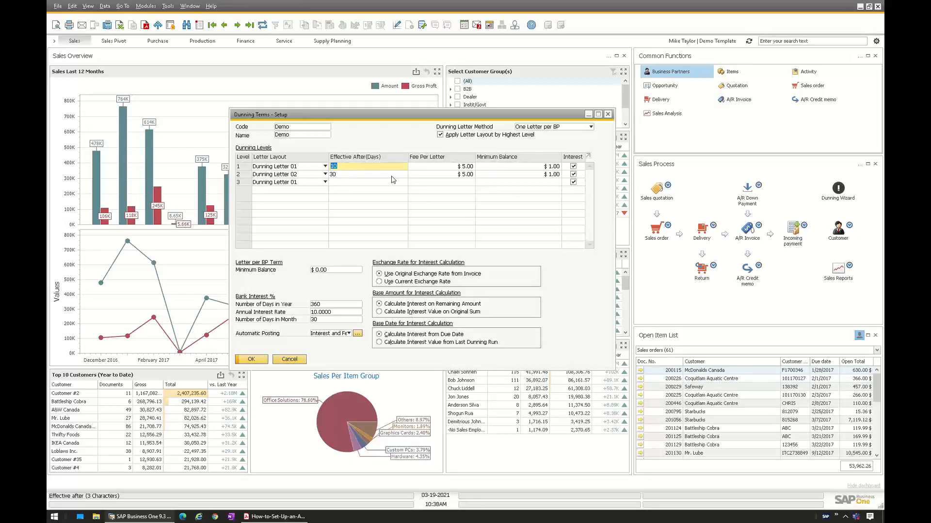
- Set the effective days to 30 for dunning level 1 and 60 for level 2
left_click(337, 174)
left_click(344, 166)
type("30")
key("Tab")
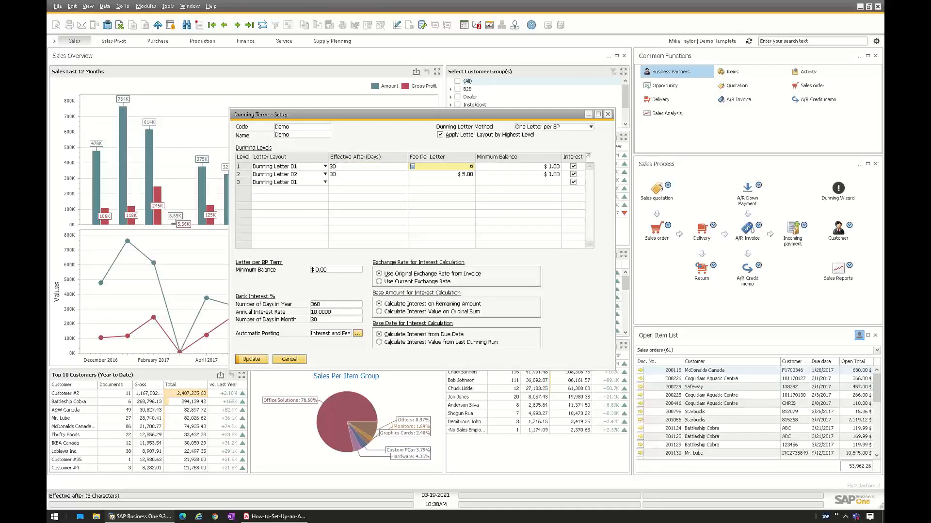
left_click(341, 174)
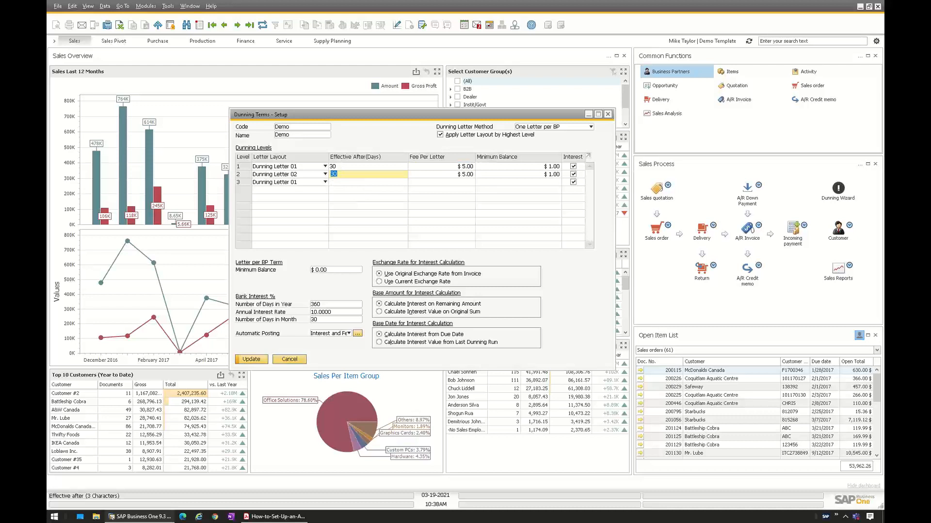
type("60")
- Recheck the effective days of levels 1 and 2 and discard the unsaved changes to the Demo dunning term
left_click(348, 166)
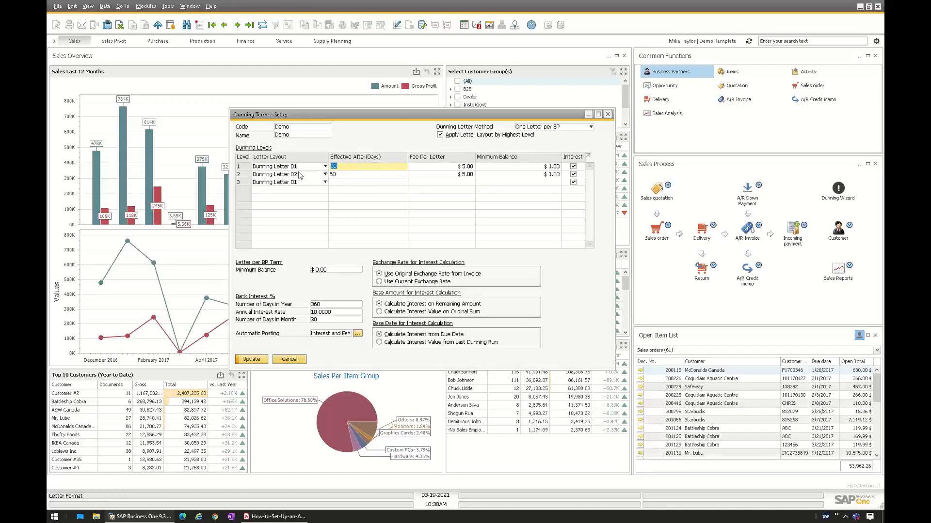
left_click(343, 167)
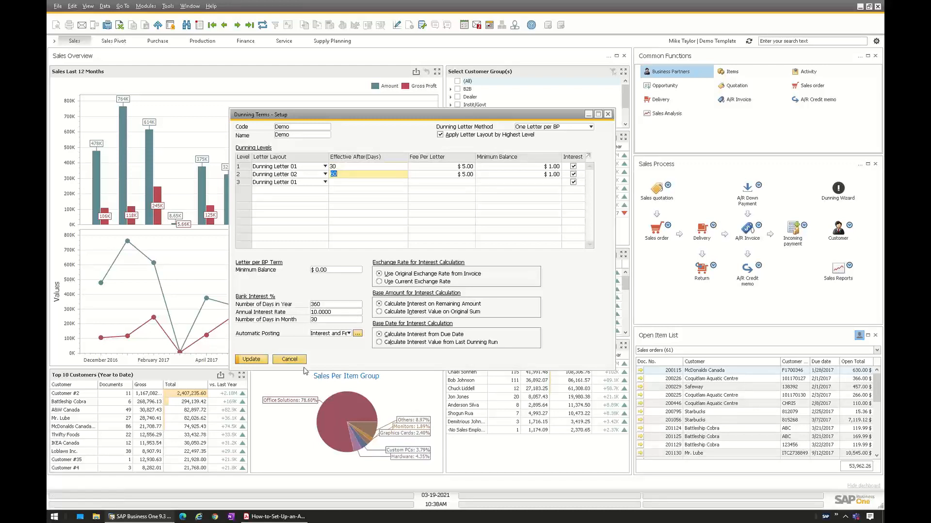
left_click(344, 174)
left_click(343, 168)
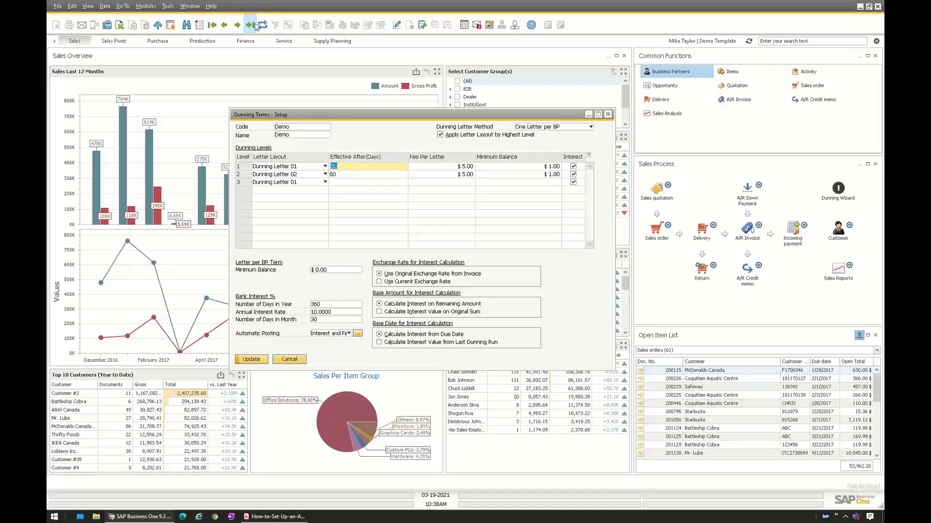
key("Escape")
left_click(360, 269)
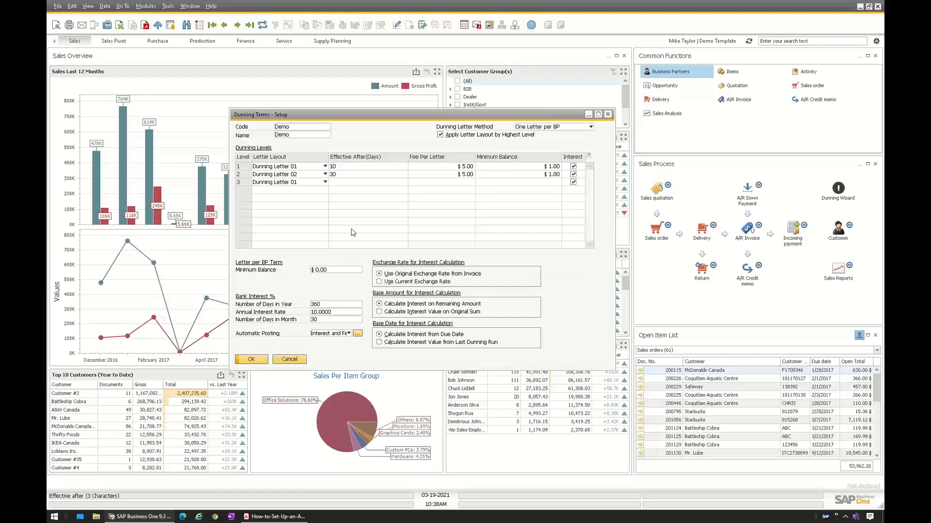
- Examine level 1's effective days, fee per letter and minimum balance, and switch its interest option off and back on
left_click(347, 167)
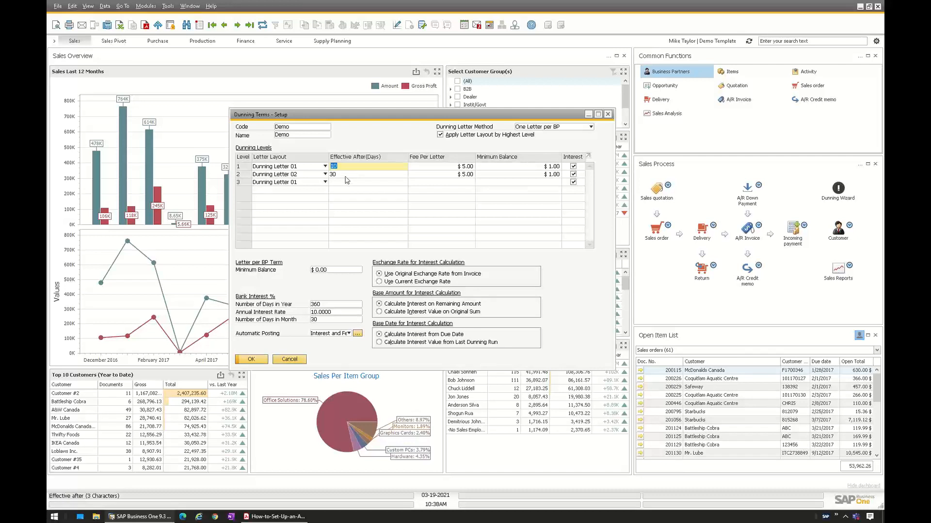
left_click(345, 174)
left_click(347, 166)
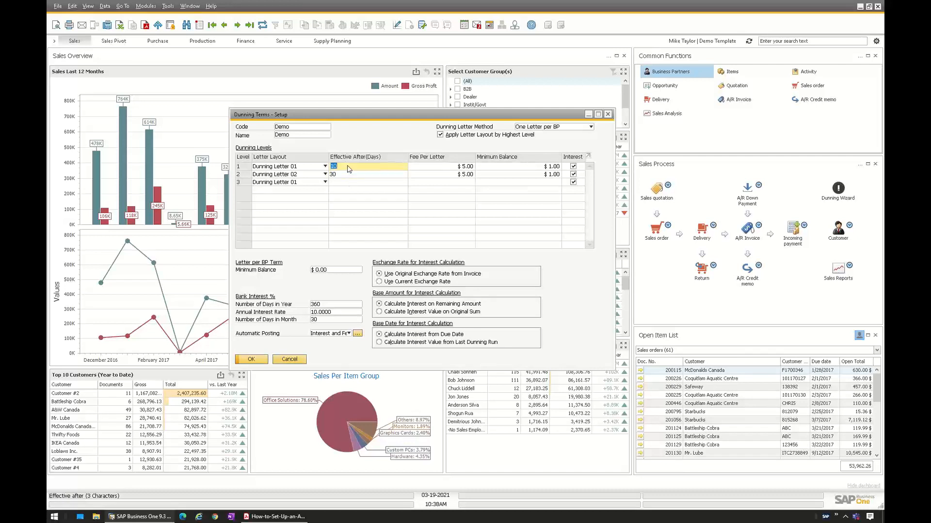
left_click(453, 167)
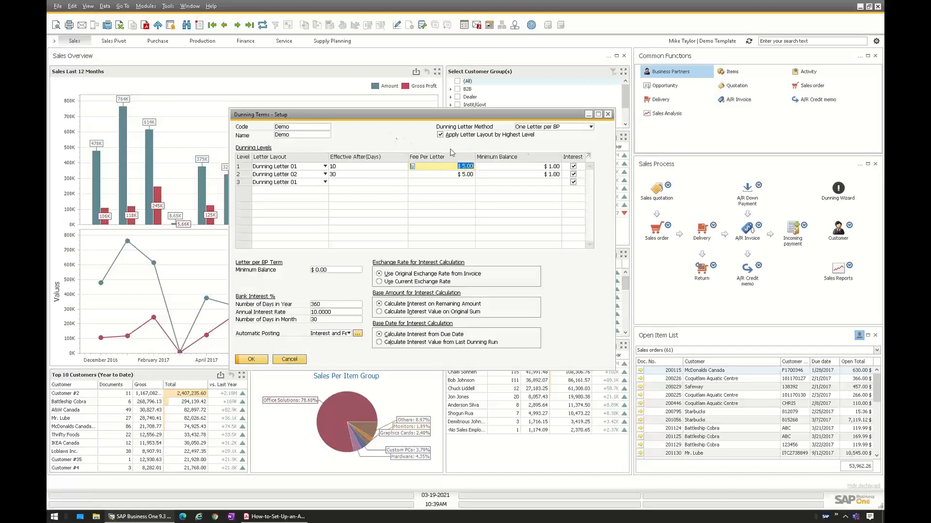
left_click(542, 167)
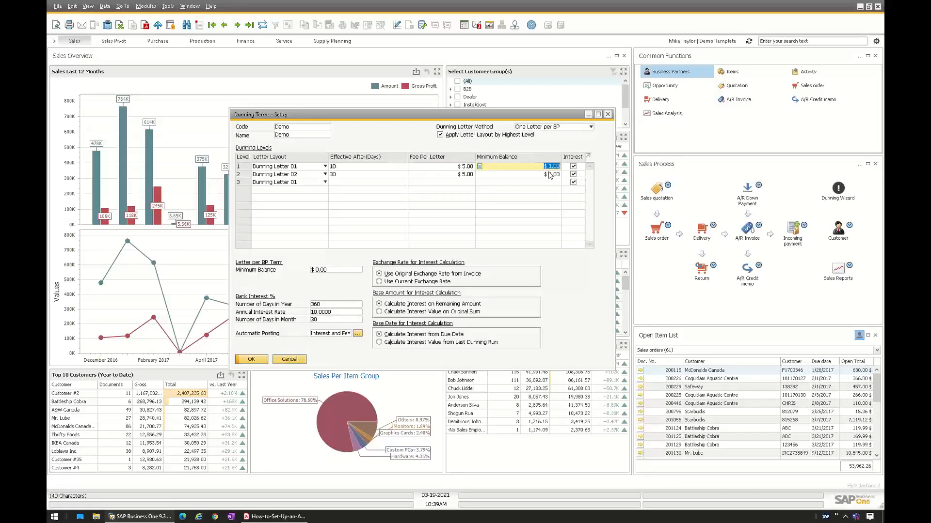
left_click(573, 166)
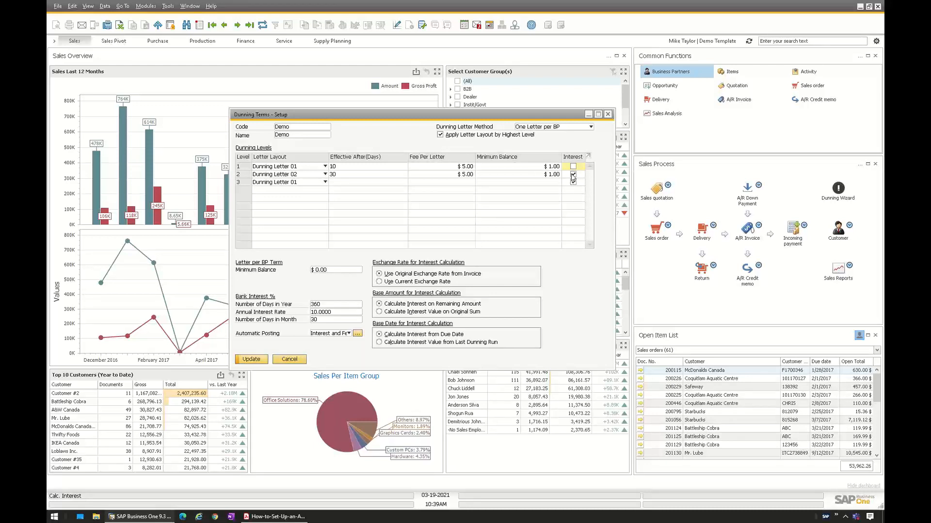
left_click(573, 167)
- Examine the annual interest rate and the automatic posting accounts for interest and fees, and close the Dunning Terms setup without saving
left_click(326, 313)
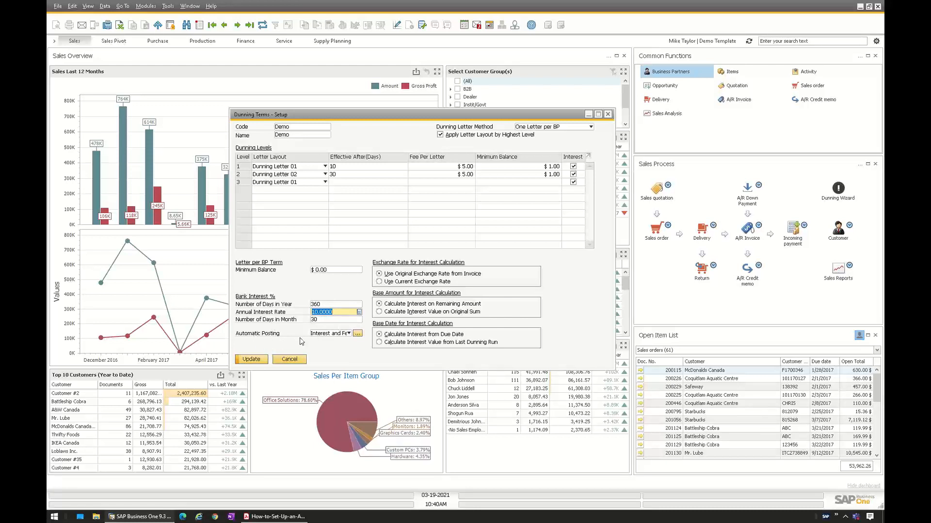
left_click(358, 335)
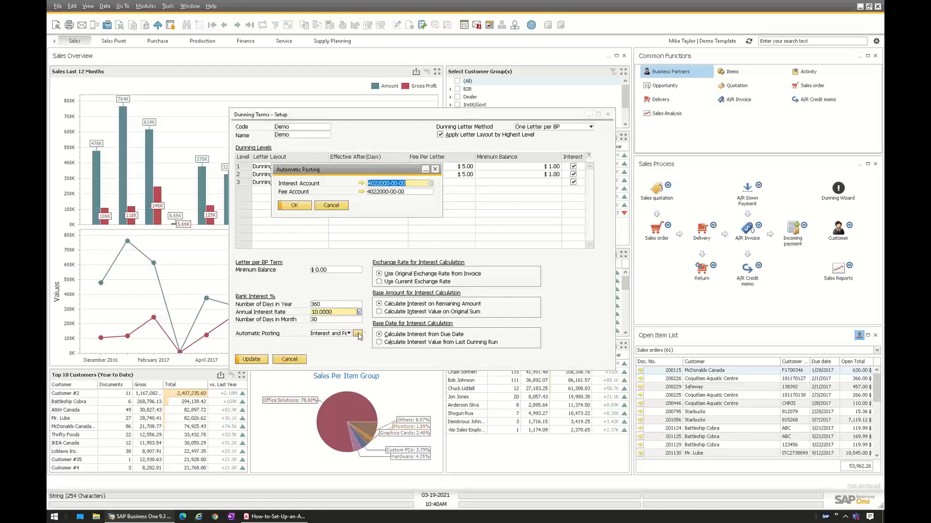
left_click(412, 190)
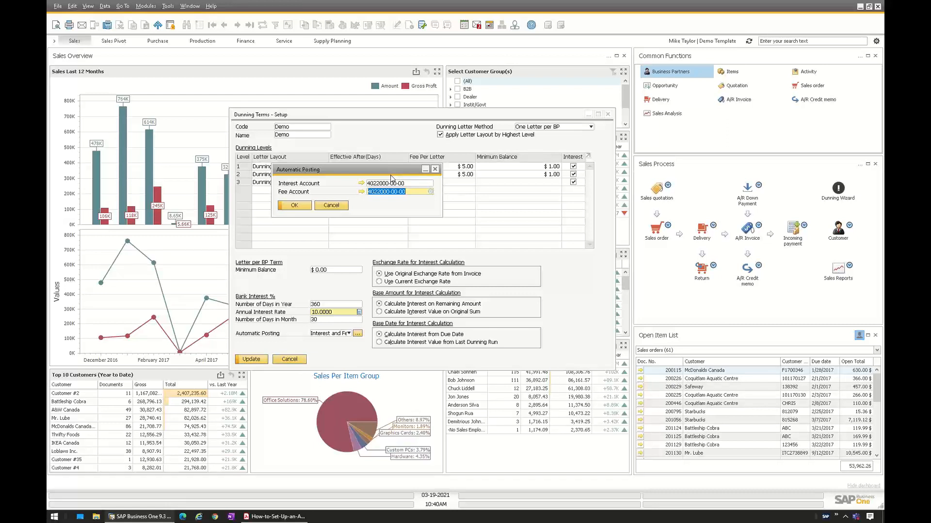
left_click(323, 205)
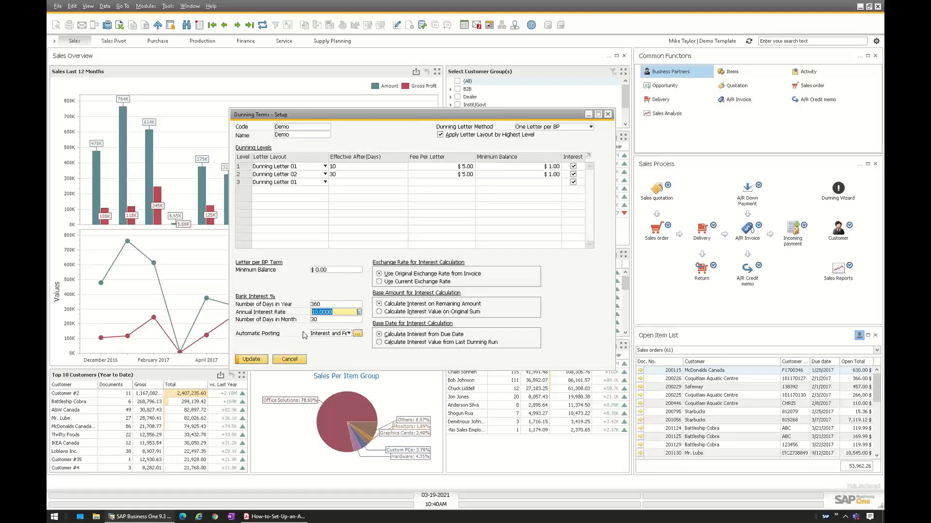
left_click(296, 361)
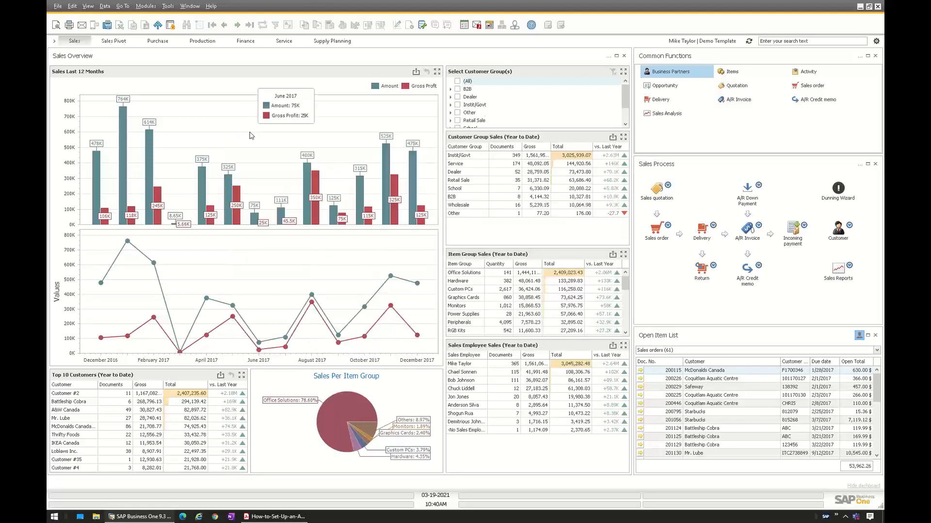
- Open the Business Partner Master Data for Battleship Cobra and show its payment terms
left_click(146, 7)
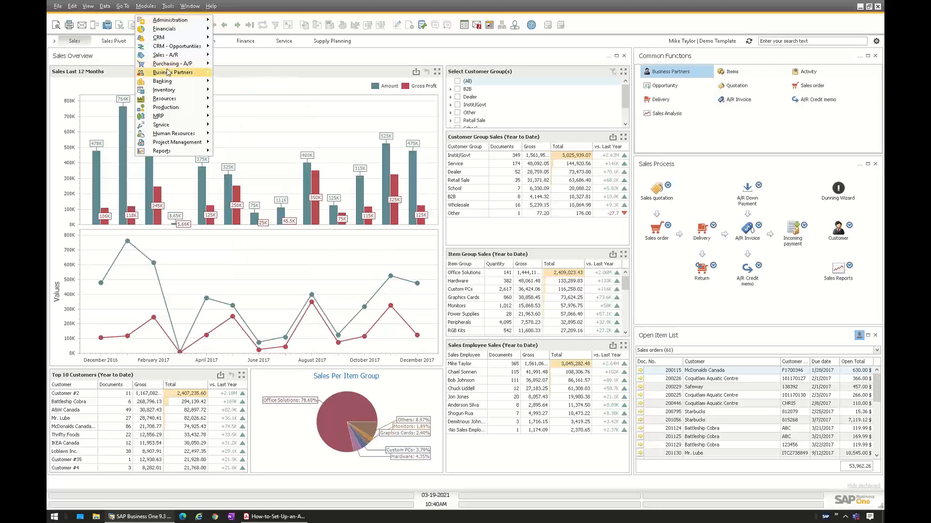
left_click(268, 130)
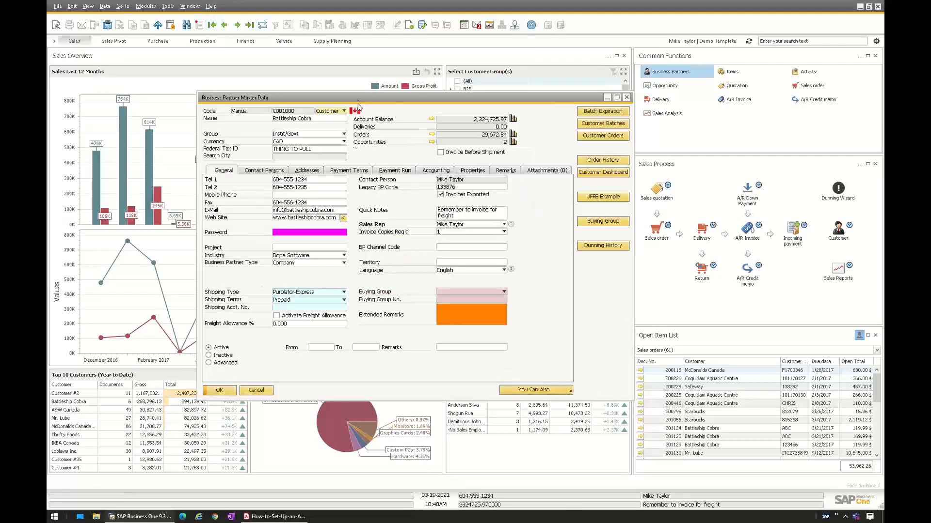
left_click(352, 170)
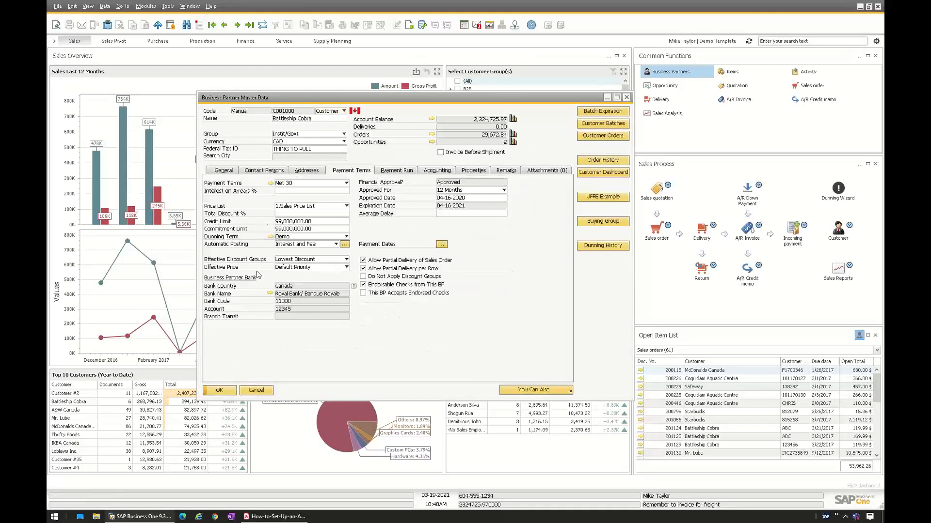
- Open the dunning term linked to Battleship Cobra to review its levels, and return to the customer record
left_click(279, 119)
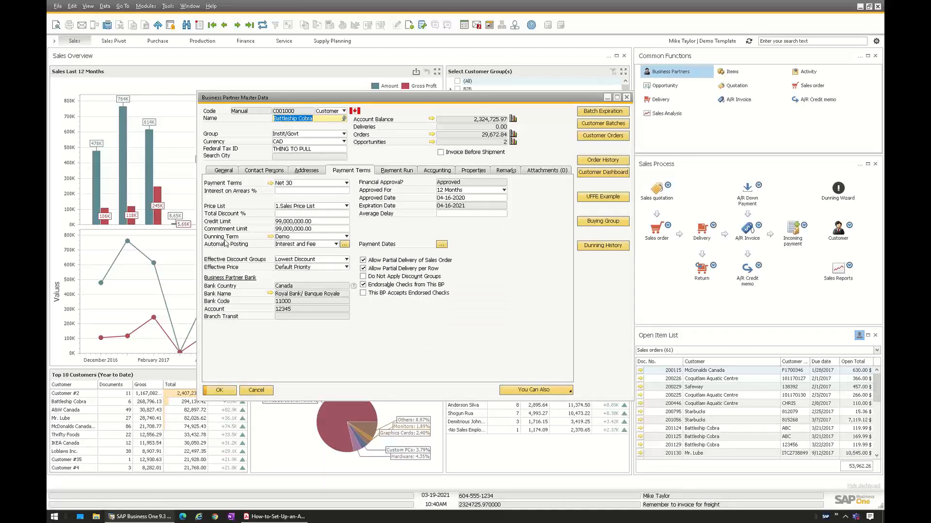
left_click(270, 237)
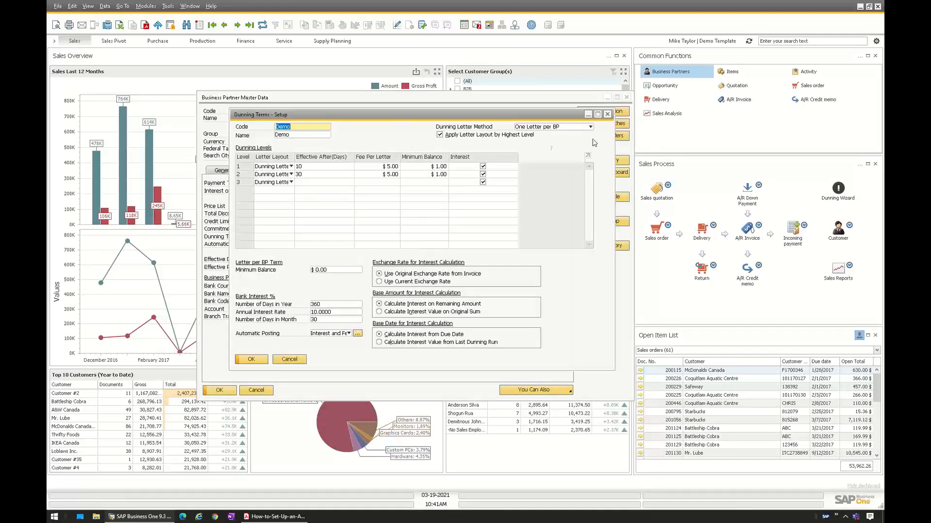
left_click(606, 115)
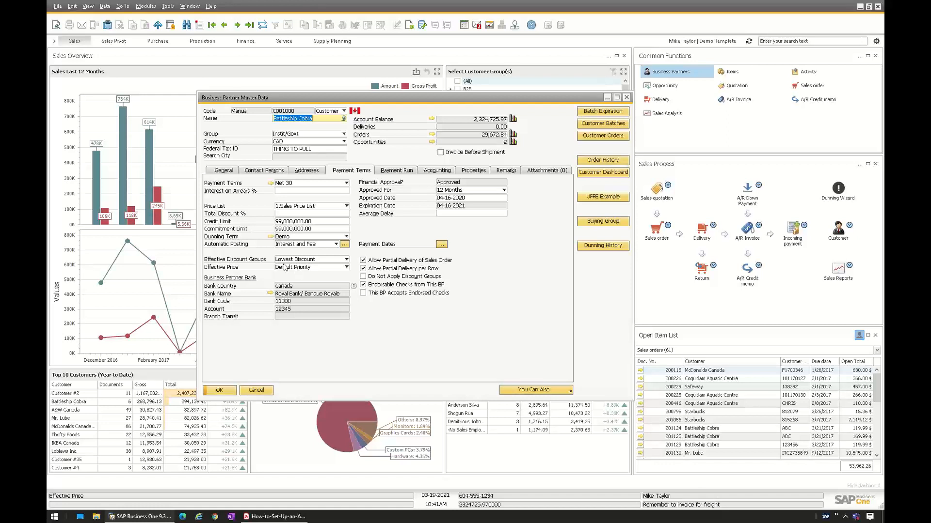
- Inspect the customer's automatic posting accounts for interest and fees, and close the customer record without changes
left_click(344, 245)
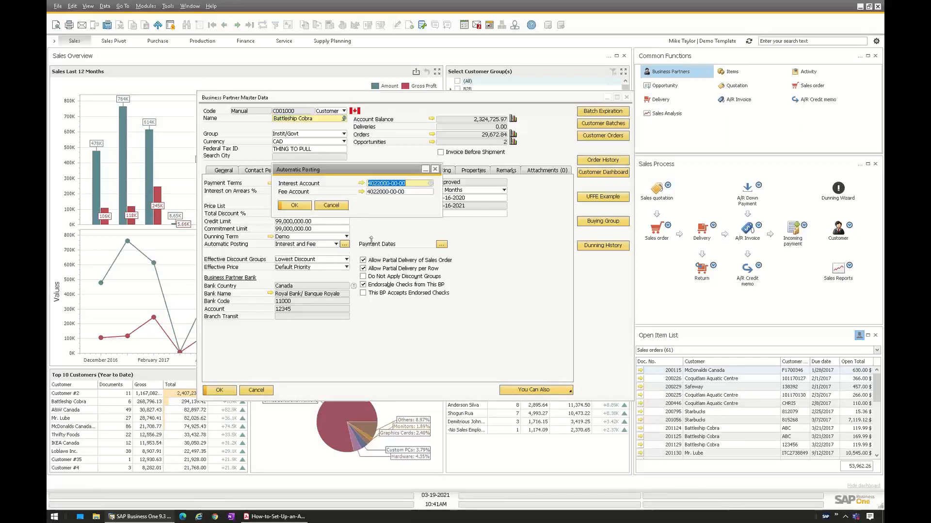
key("Tab")
left_click(409, 185)
left_click(337, 209)
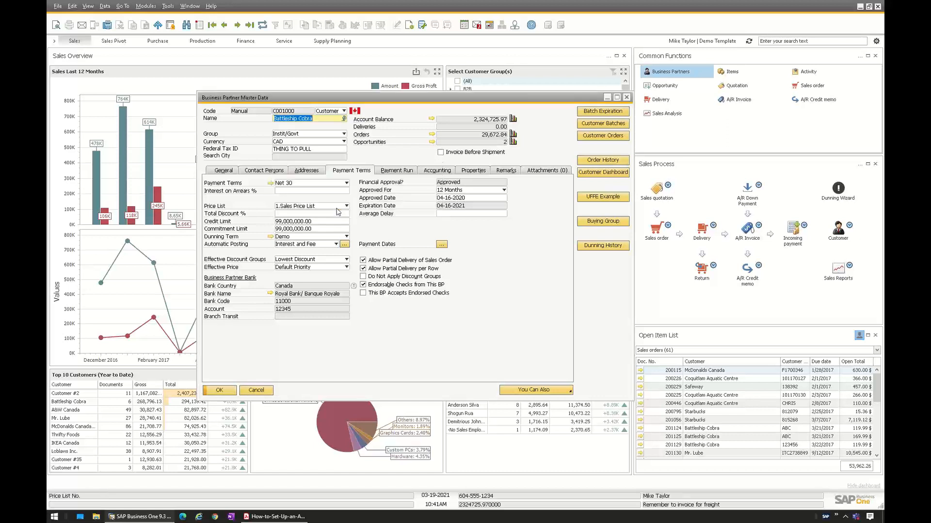
left_click(255, 391)
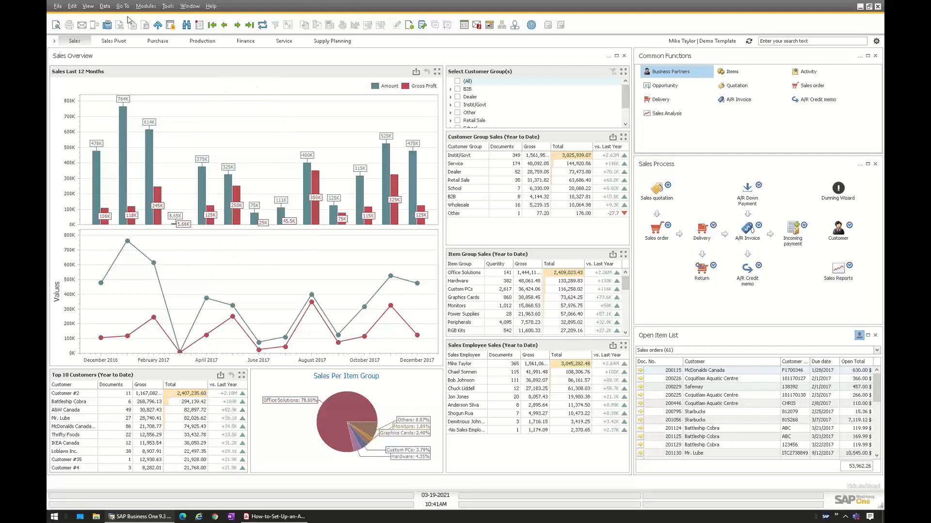
- Open the Dunning Wizard from the A/R sales functions and start a new dunning run
left_click(147, 7)
mouse_move(171, 59)
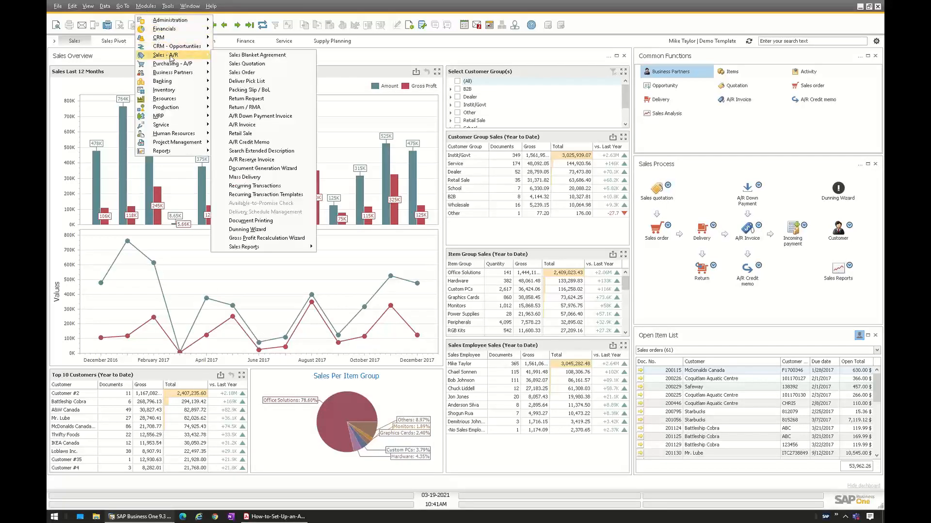
left_click(265, 232)
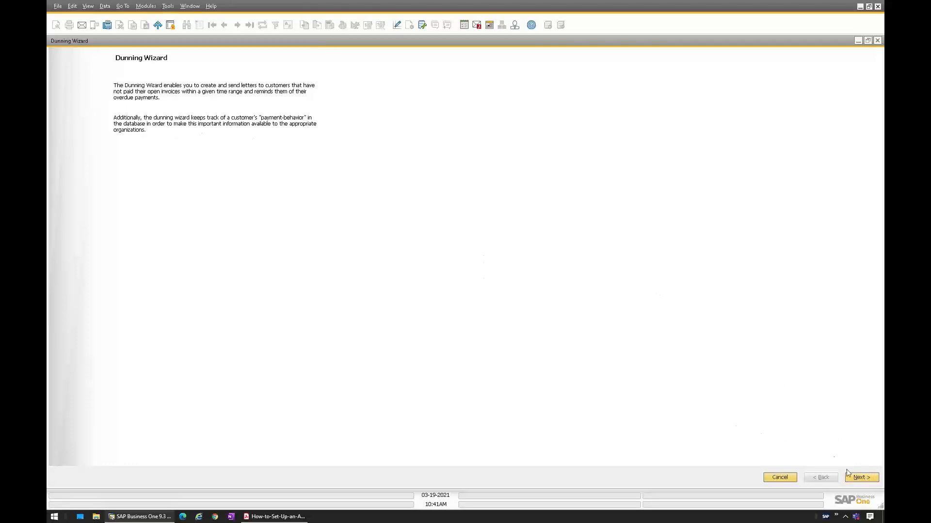
left_click(857, 478)
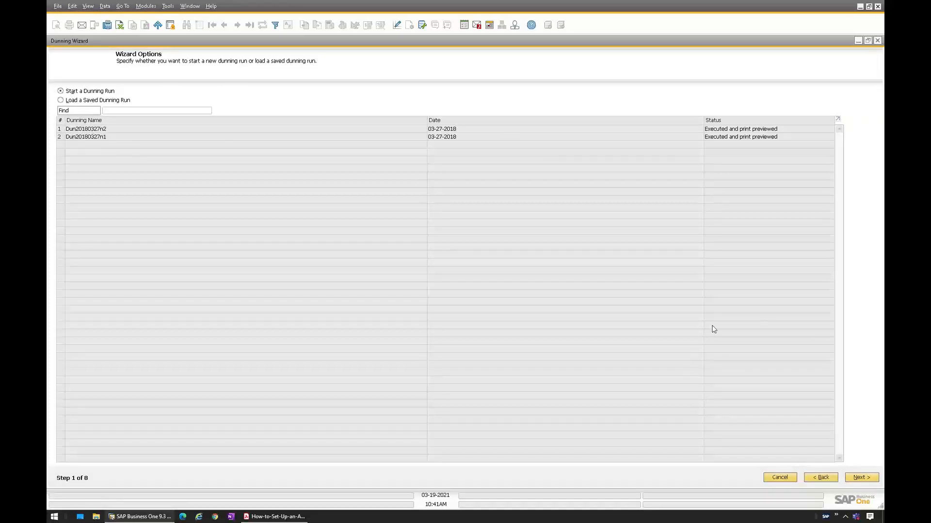
left_click(861, 478)
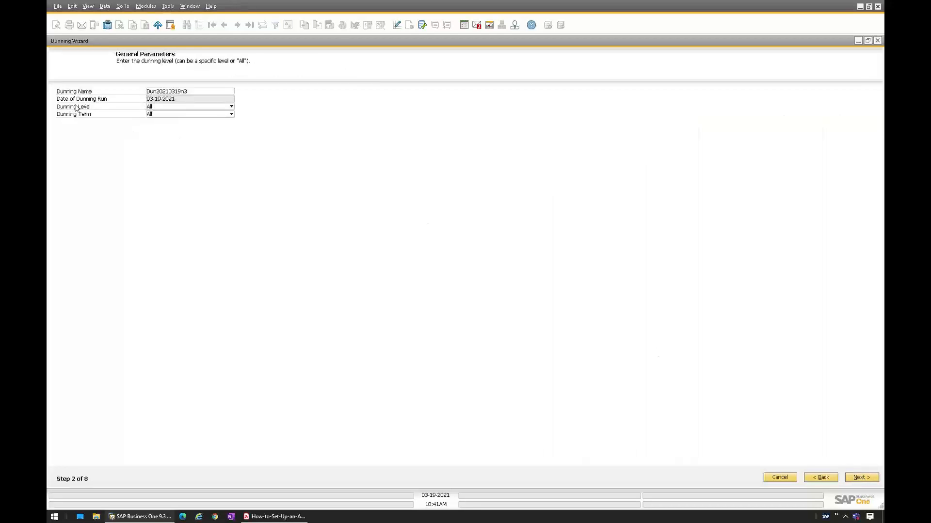
- Review the run's general parameters, keep All for dunning level and dunning term, and continue with the suggested dunning name
left_click(155, 107)
left_click(154, 107)
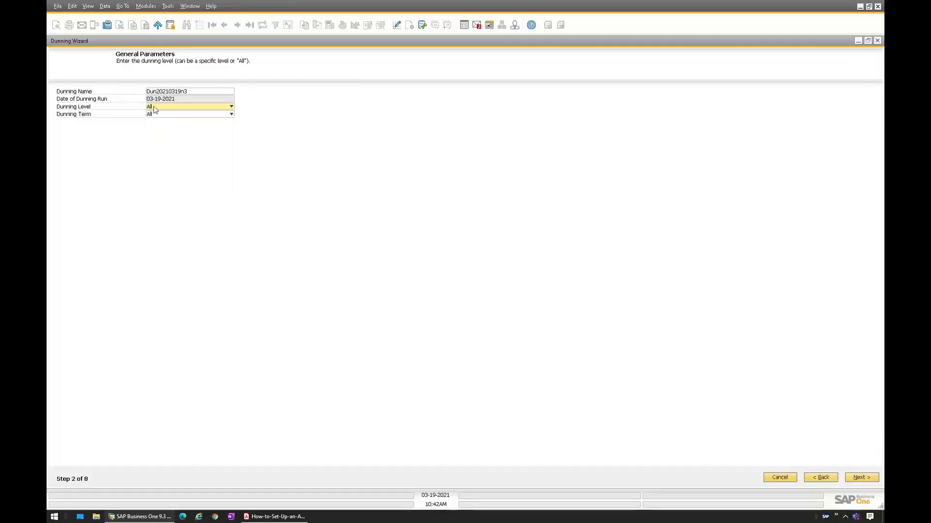
left_click(160, 108)
left_click(144, 147)
left_click(156, 115)
left_click(105, 142)
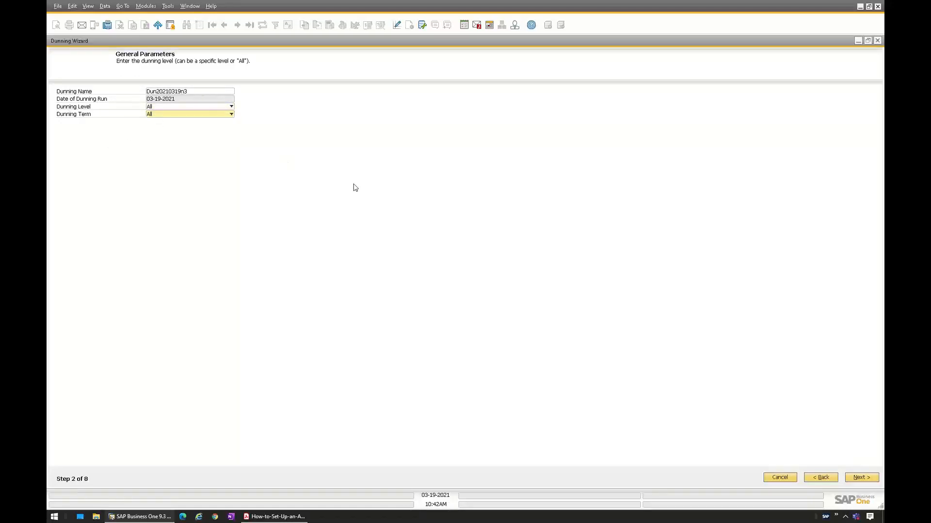
left_click(188, 92)
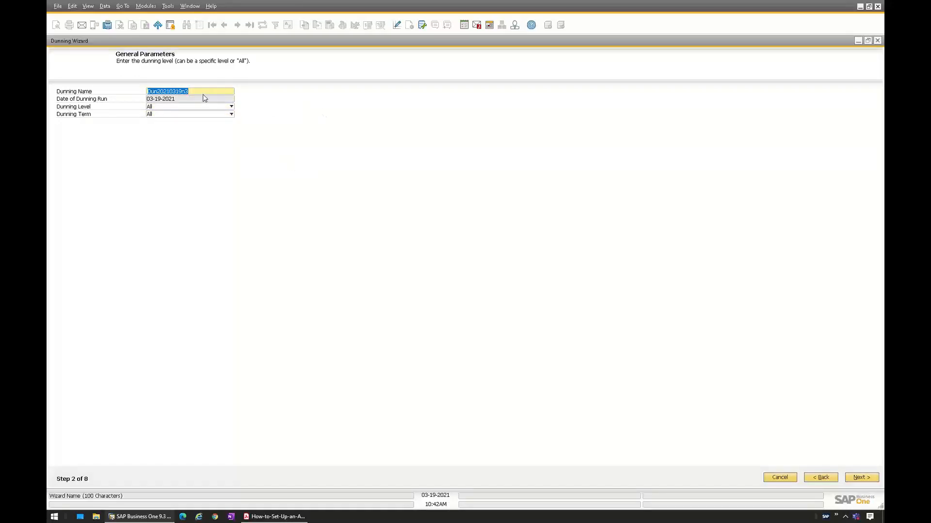
left_click_drag(204, 92, 141, 89)
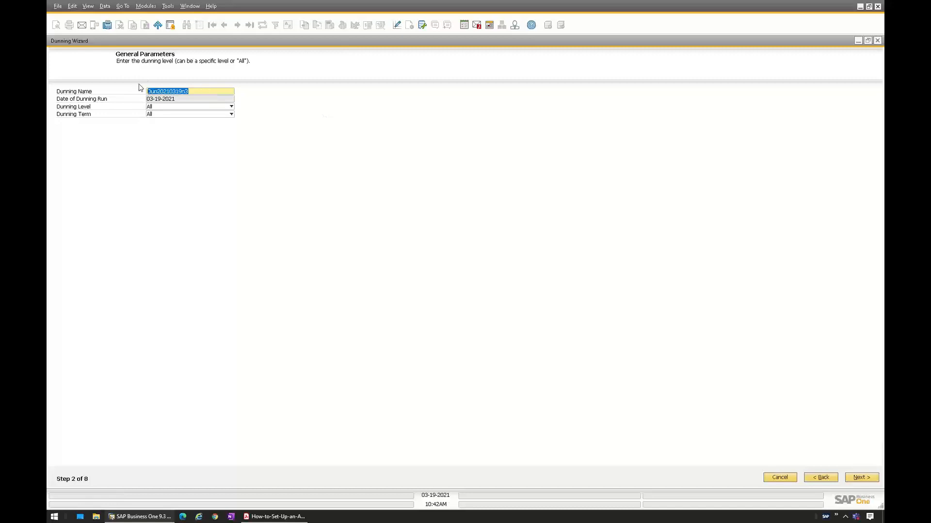
left_click(862, 478)
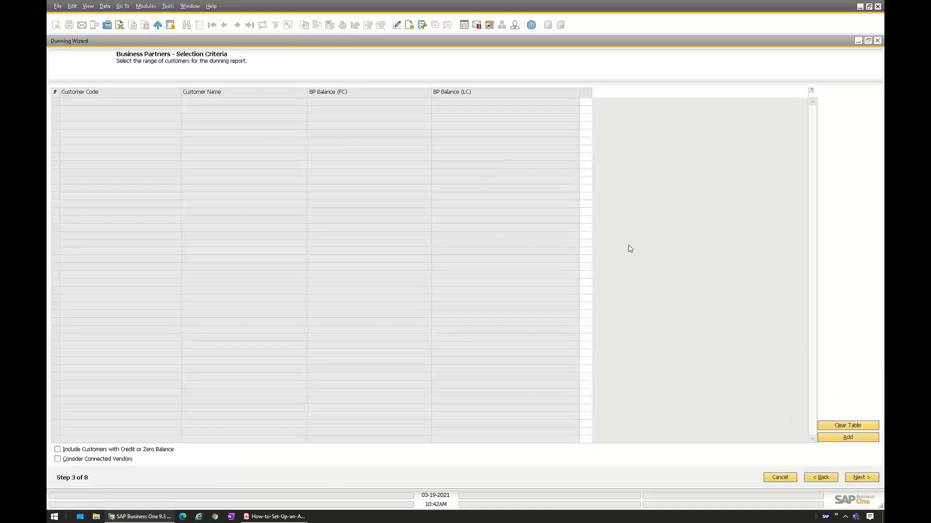
- Add customers from all customer groups to the run and accept the default document parameters to generate the recommendation report
left_click(848, 438)
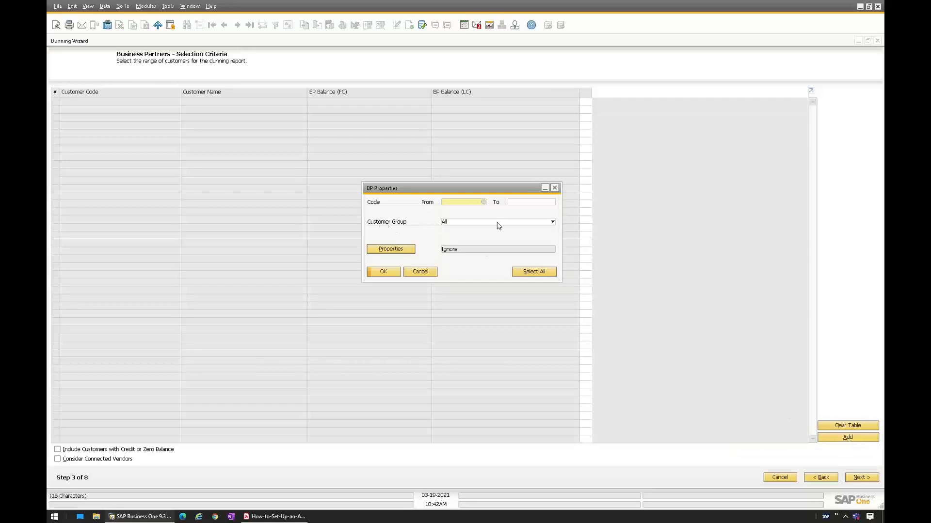
left_click(387, 274)
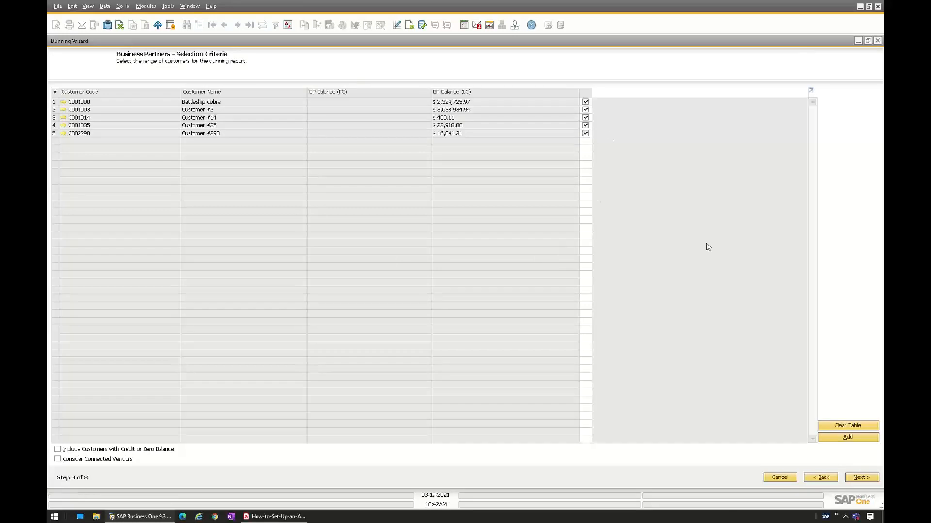
left_click(861, 478)
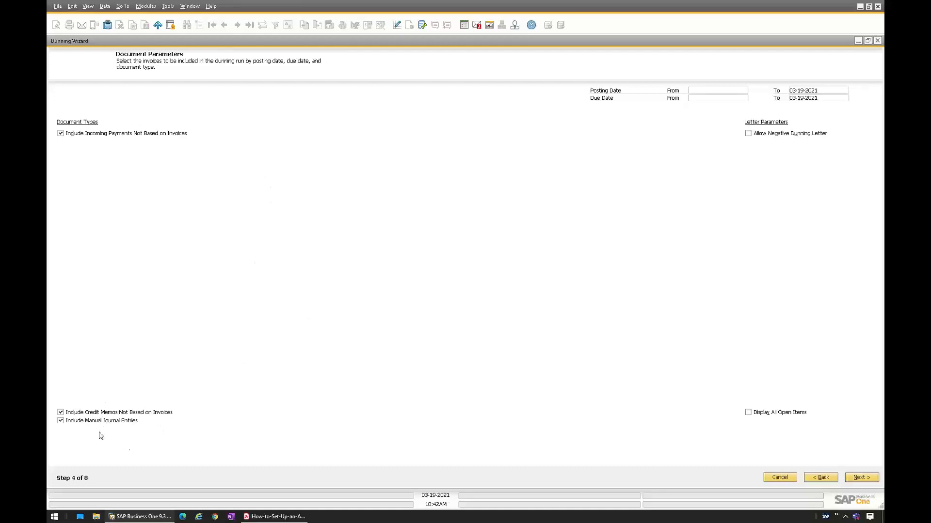
left_click(863, 479)
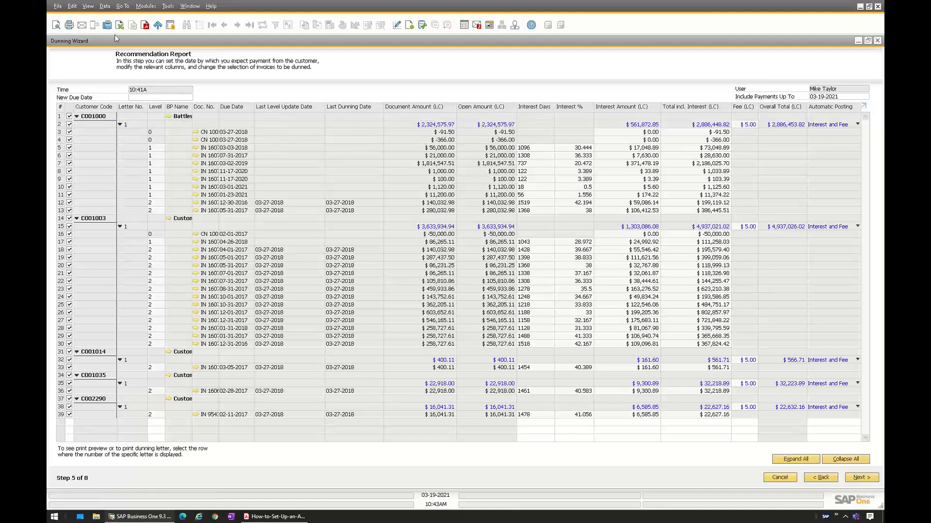
- Fit the column widths of the recommendation report to their contents
left_click(88, 7)
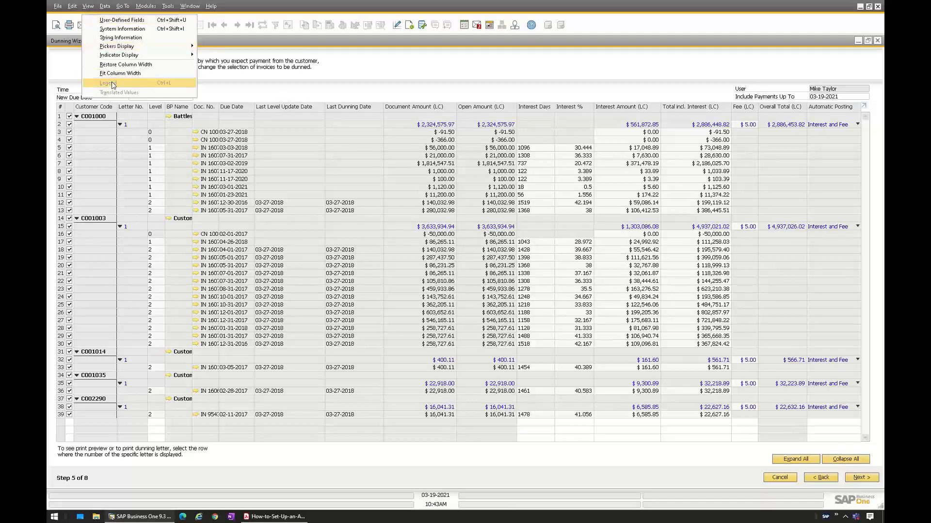
left_click(137, 74)
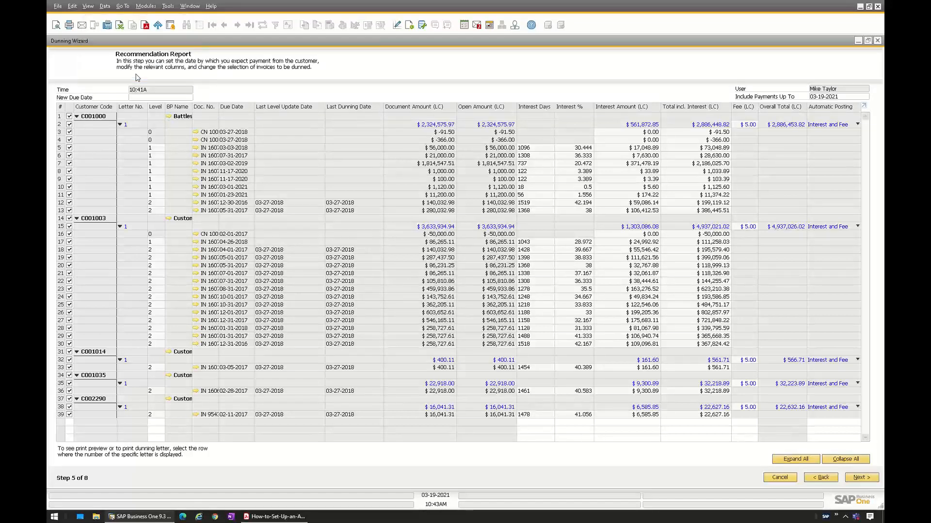
left_click(89, 6)
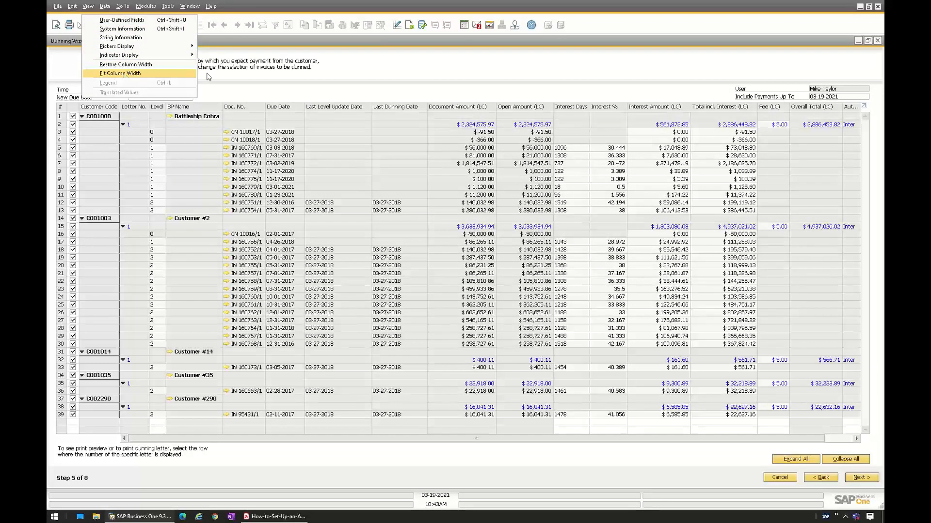
left_click(352, 64)
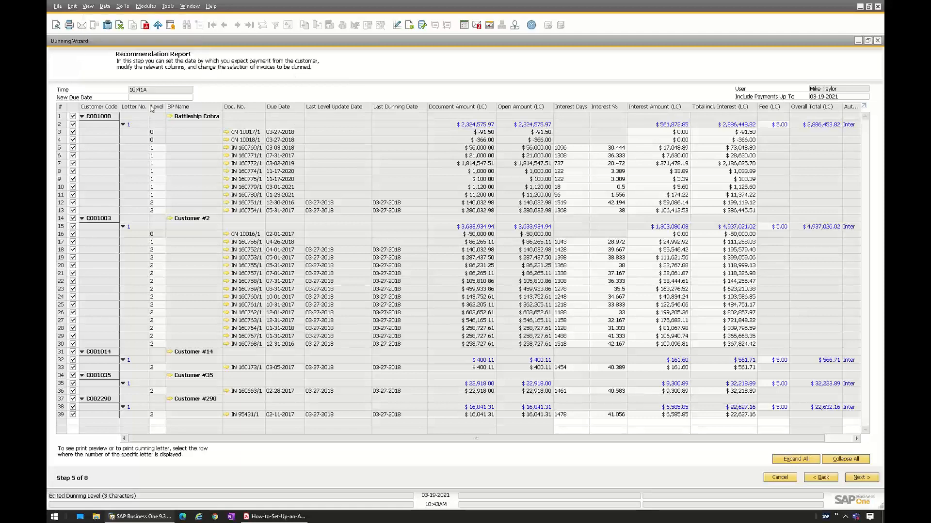
- Collapse the recommendation report and expand only Battleship Cobra with its letter 1 invoices
left_click(843, 459)
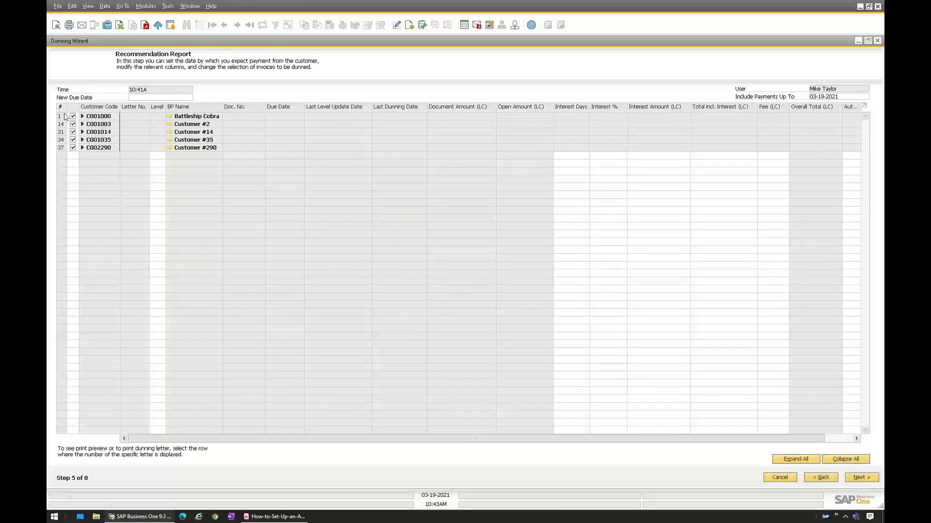
left_click(82, 116)
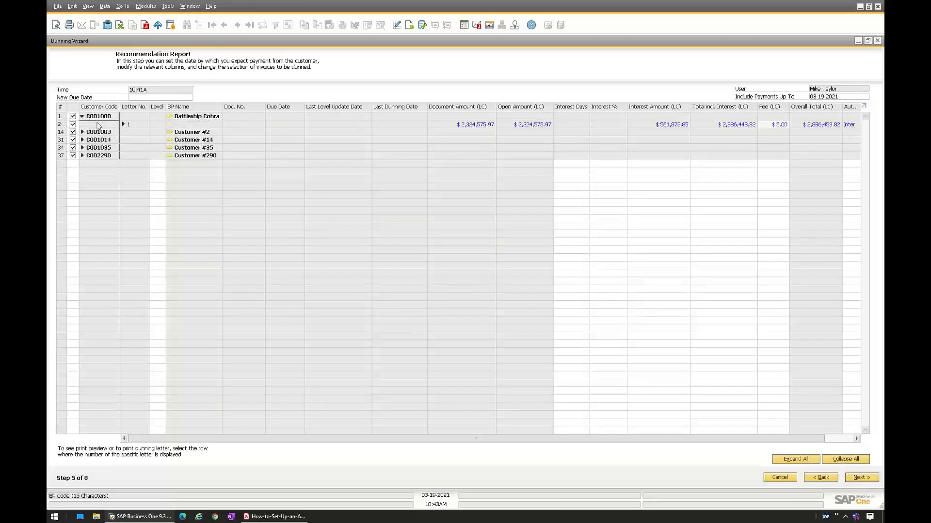
left_click(123, 125)
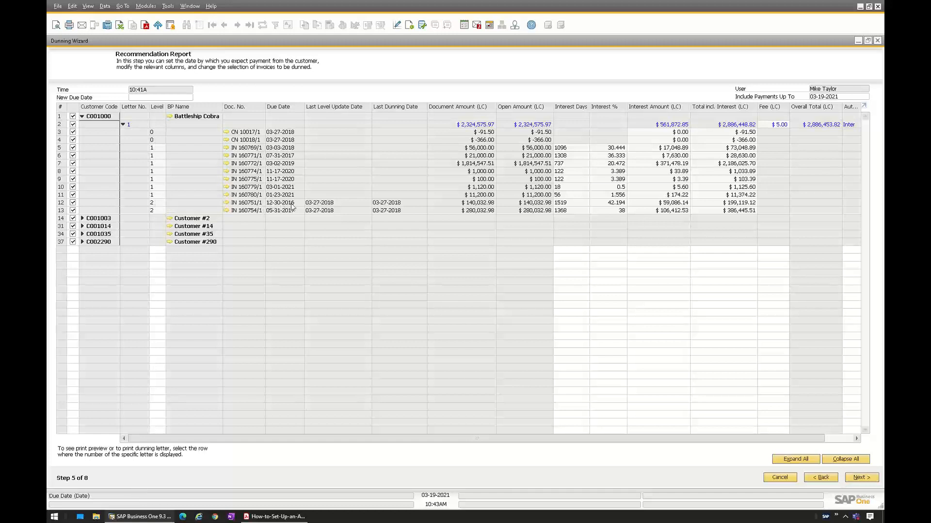
- Examine the dunning levels of Battleship Cobra's last two invoices and the interest fields of invoice IN 160751/1
left_click(156, 203)
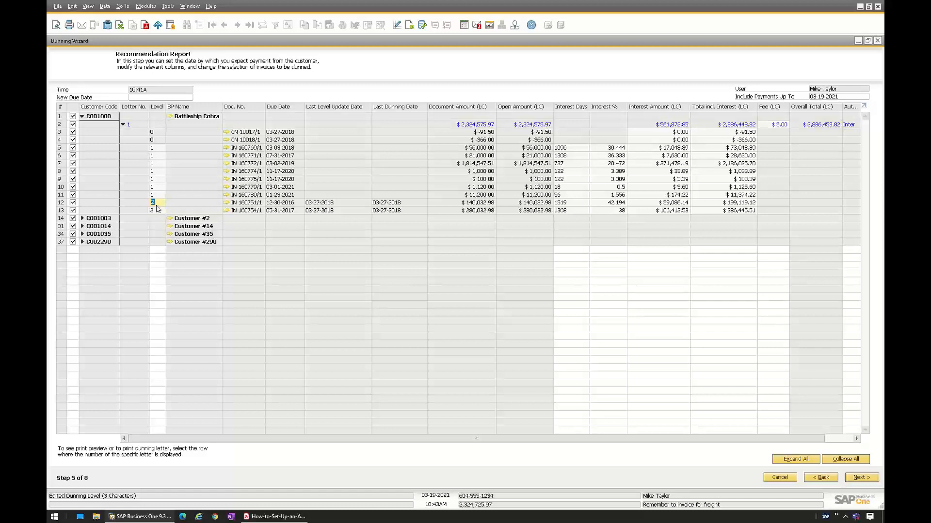
left_click(158, 209)
left_click(155, 210)
key("Tab")
key("Tab")
key("Tab")
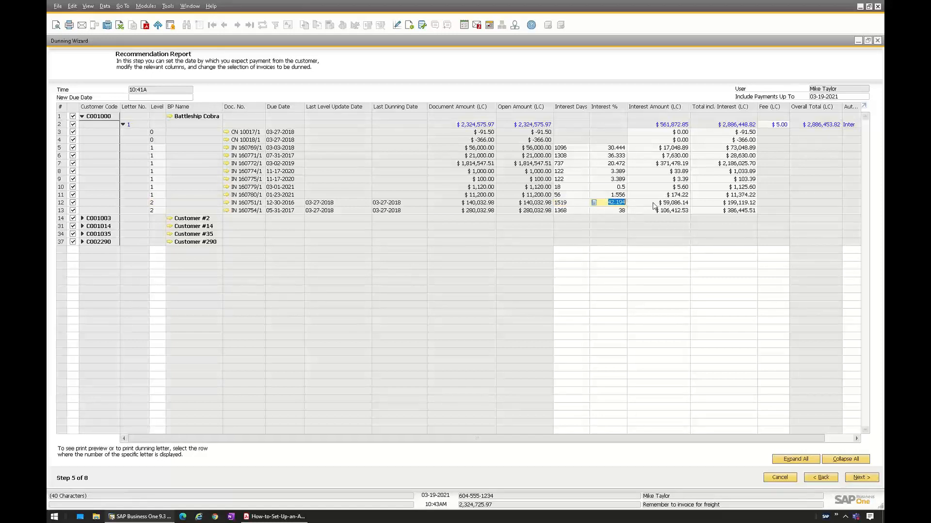
key("Tab")
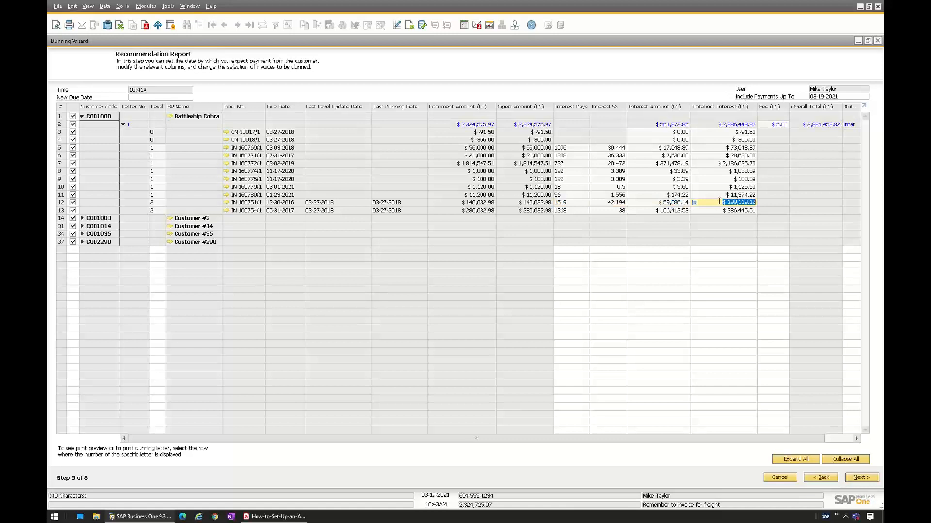
- Examine the interest amounts, interest percentages and interest days of Battleship Cobra's invoices, and the letter's automatic posting setting
left_click(663, 210)
left_click(671, 211)
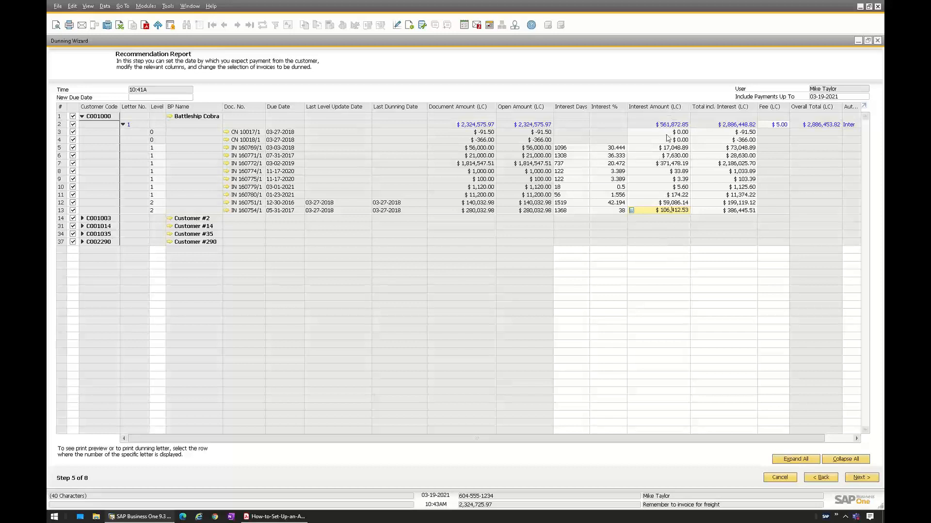
left_click(655, 204)
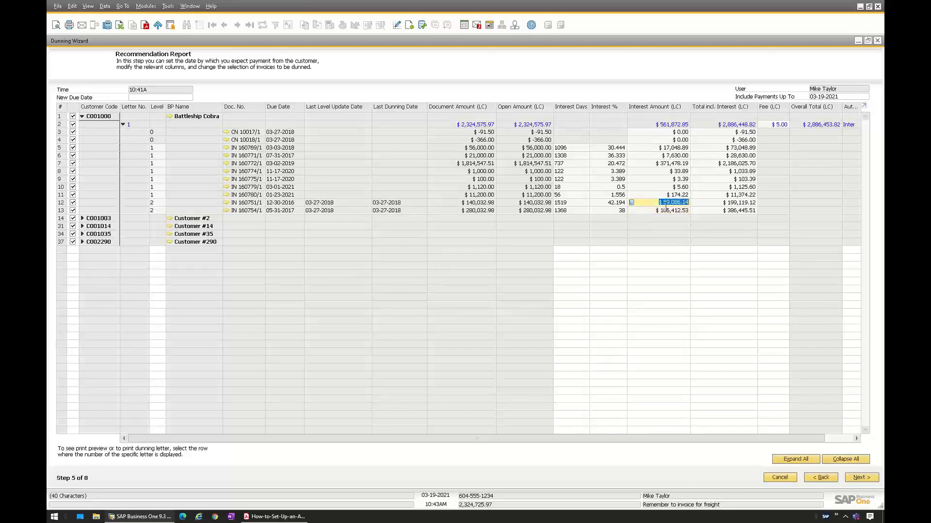
left_click(616, 148)
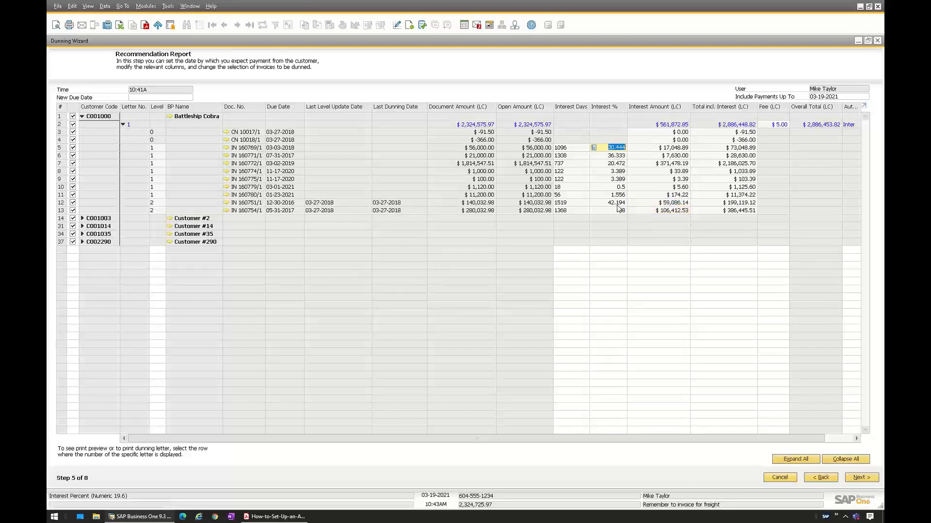
left_click(613, 156)
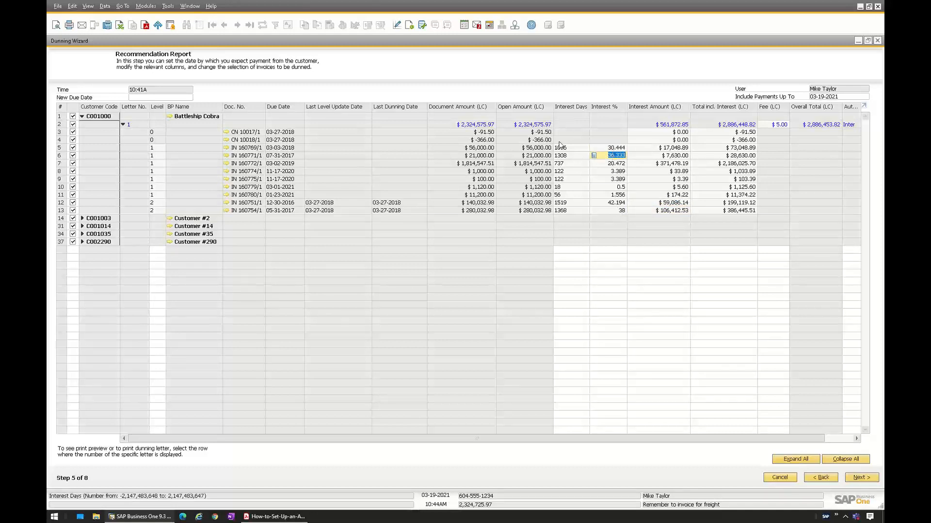
left_click(563, 148)
left_click(574, 211)
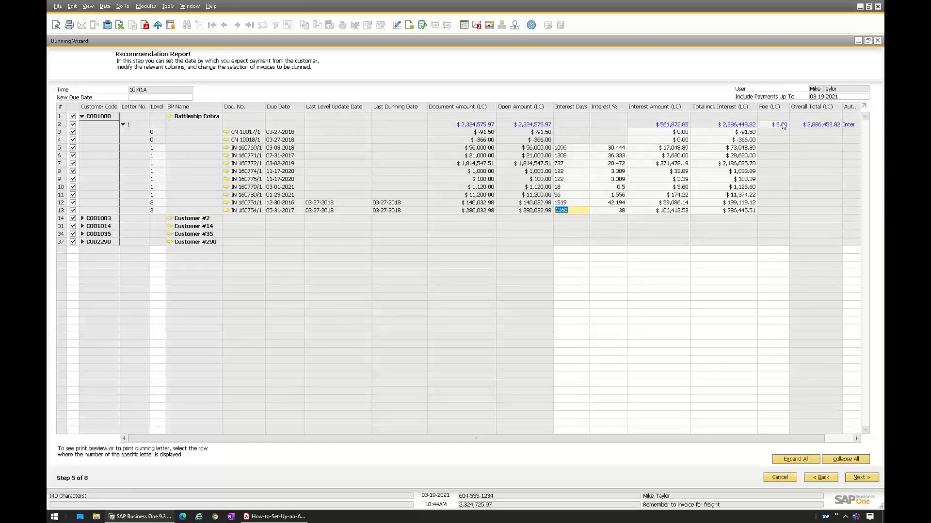
left_click_drag(792, 440, 850, 439)
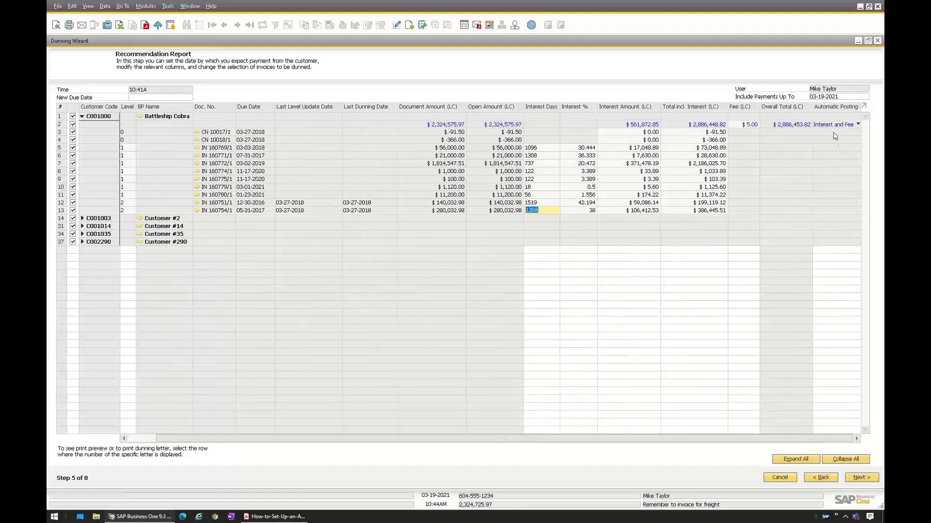
left_click_drag(540, 441, 441, 440)
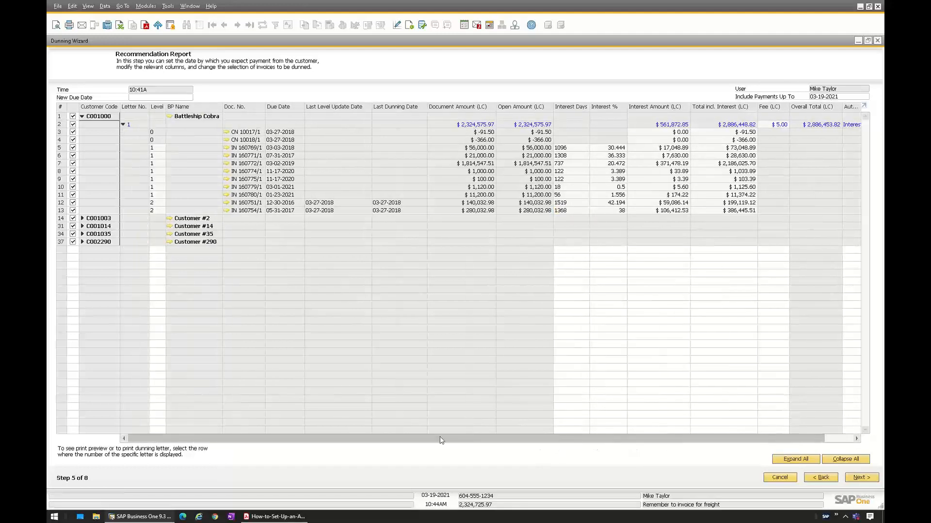
- Expand all customers in the recommendation report and continue to the recommended service documents
left_click(799, 461)
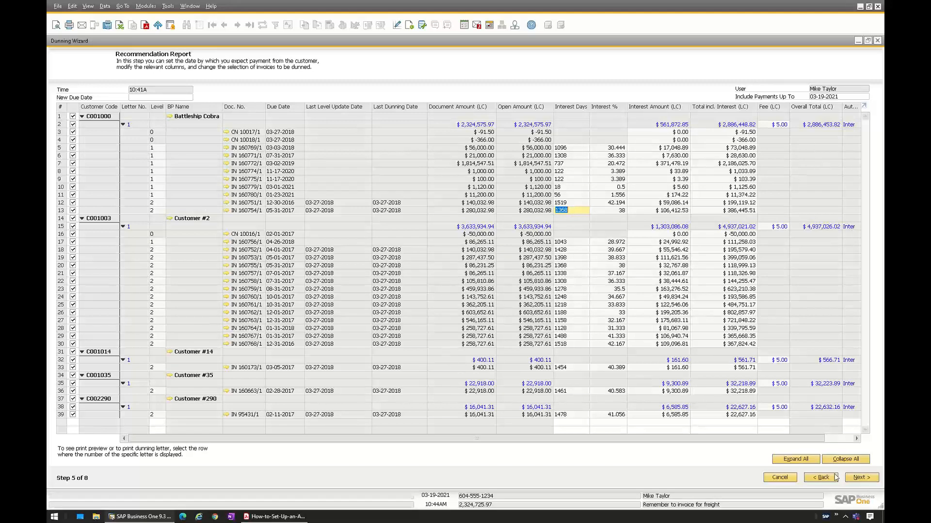
left_click(867, 479)
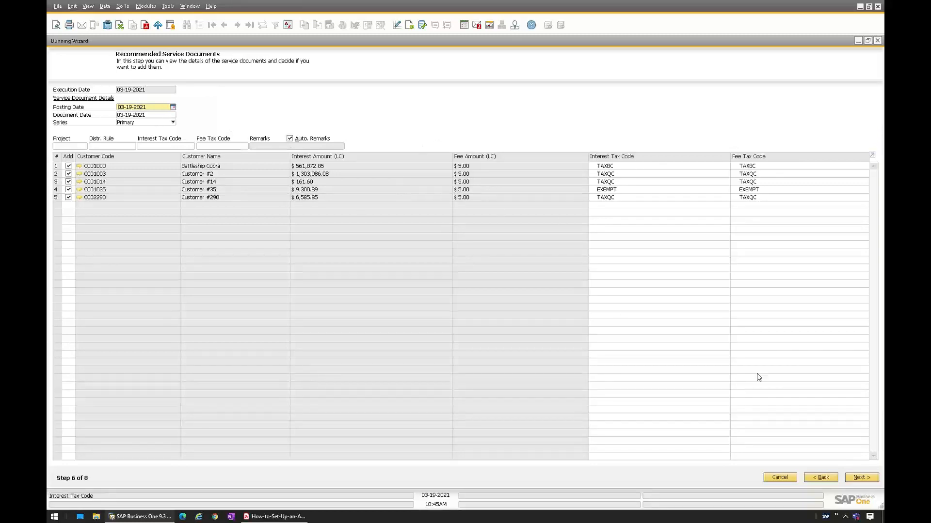
- Accept the recommended service documents and review the execution options for the run, keeping Email selected
left_click(861, 478)
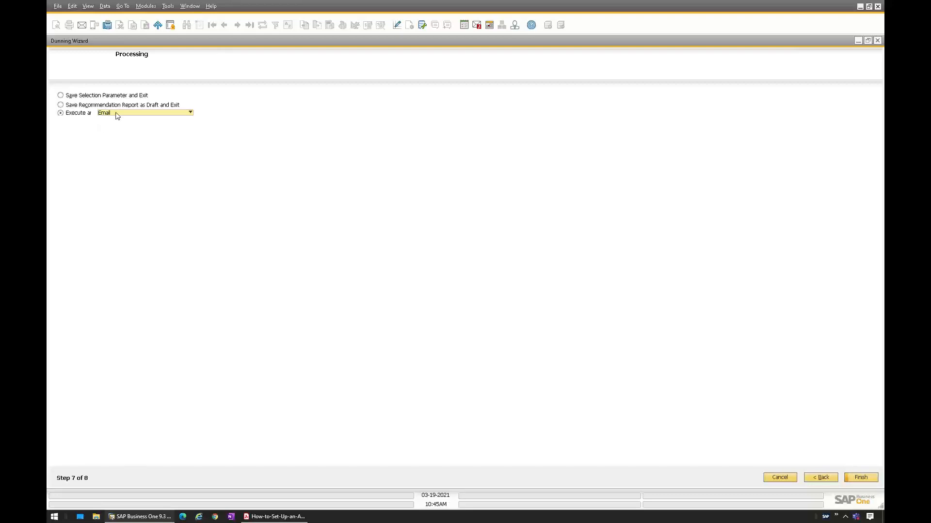
left_click(118, 116)
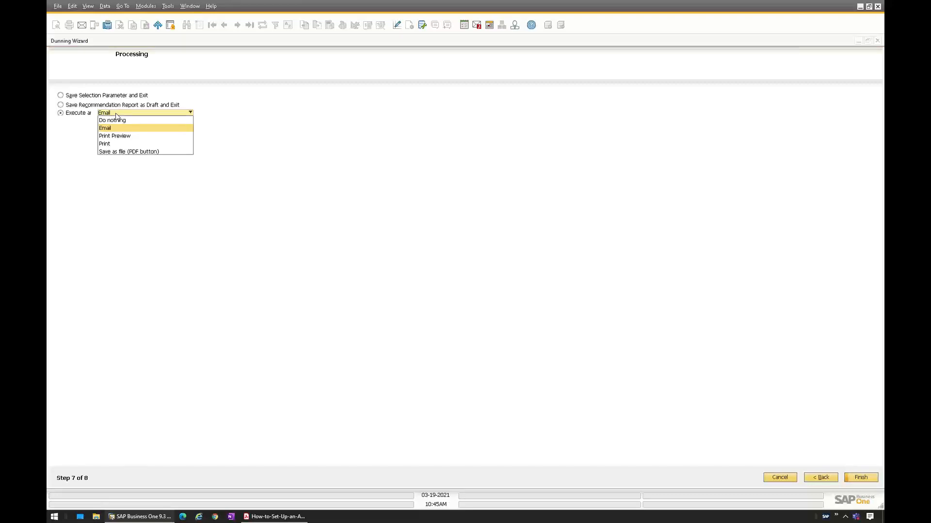
left_click(72, 138)
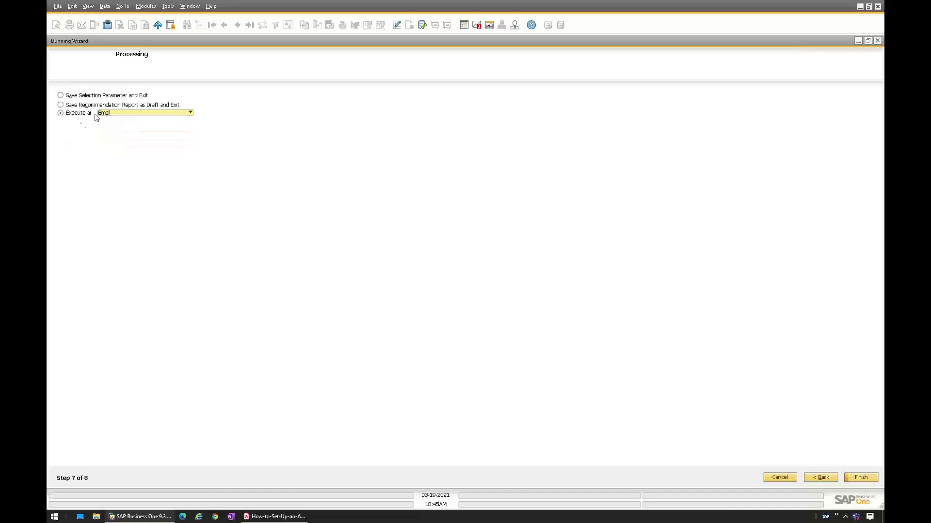
- Set the dunning run to execute with Print Preview, finish processing and confirm adding the service invoices
left_click(120, 117)
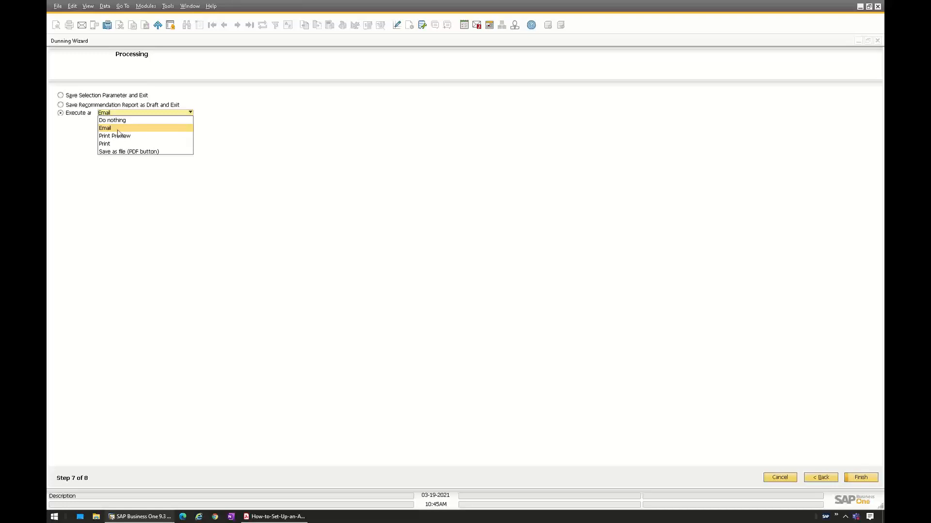
left_click(338, 279)
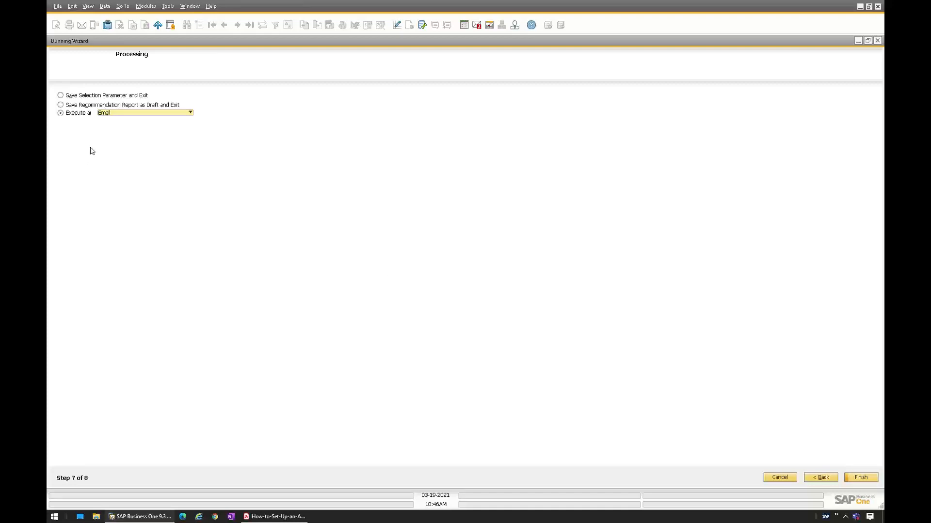
left_click(109, 113)
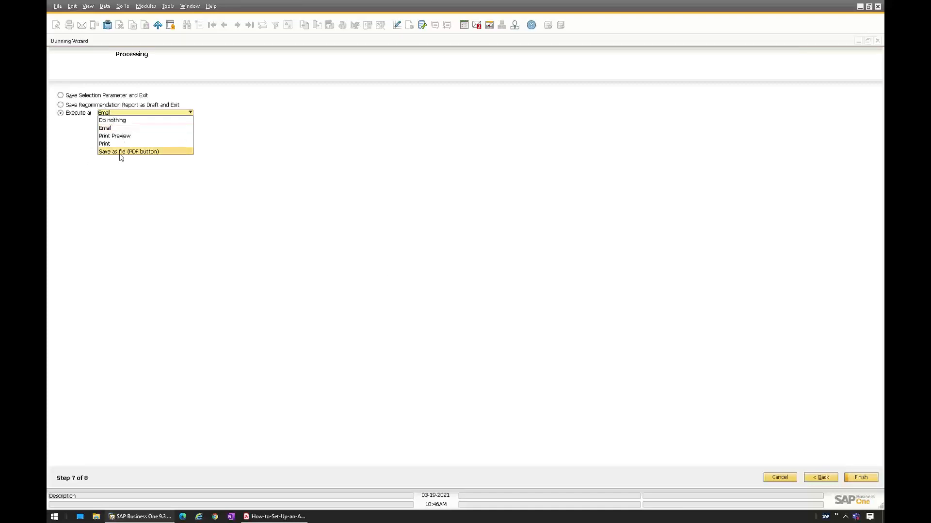
left_click(113, 137)
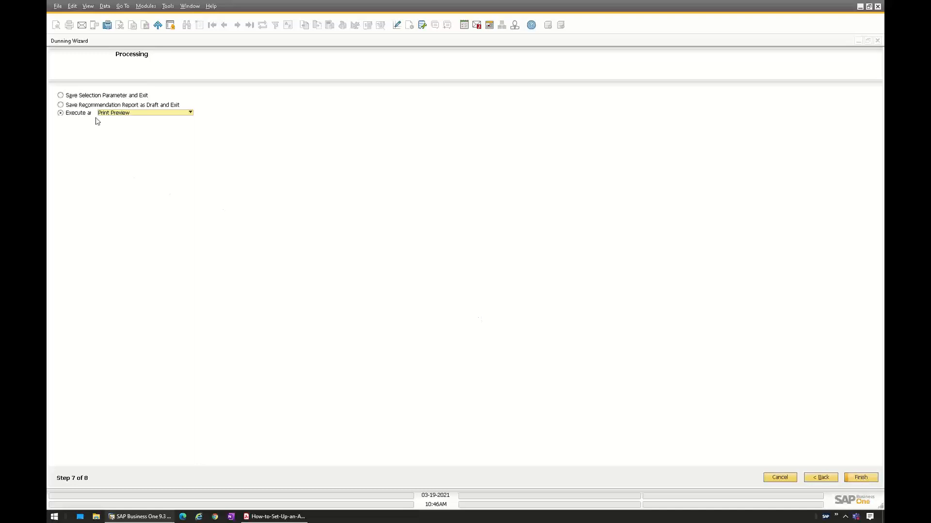
left_click(862, 478)
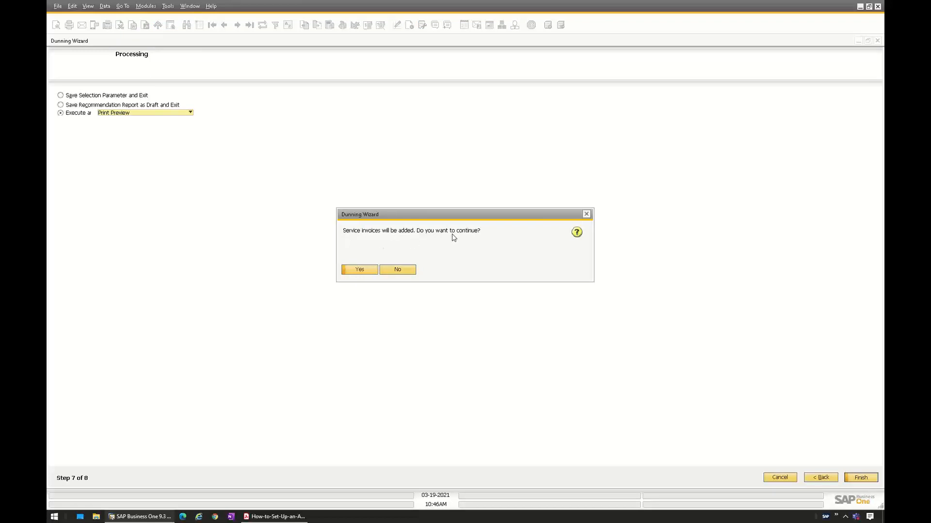
left_click(360, 270)
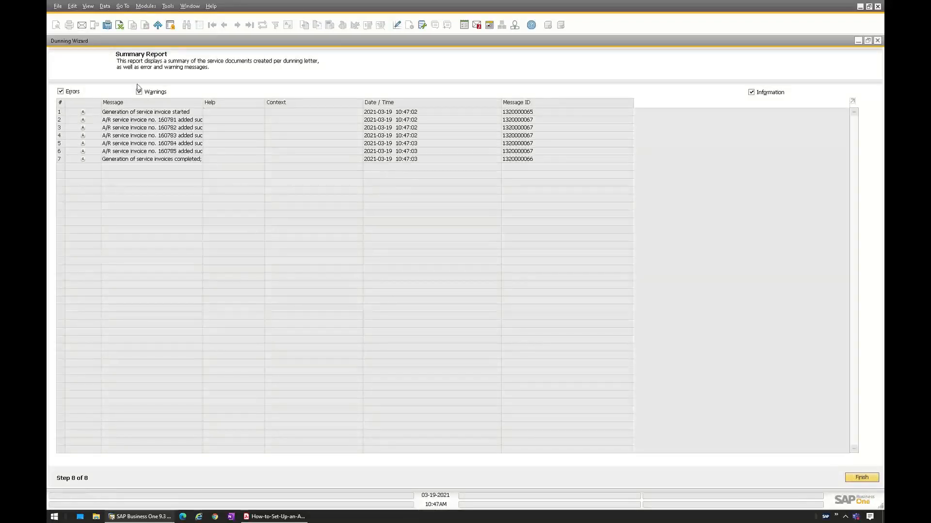
- Widen the summary report's columns to show the full messages and finish the Dunning Wizard
left_click(88, 6)
left_click(111, 73)
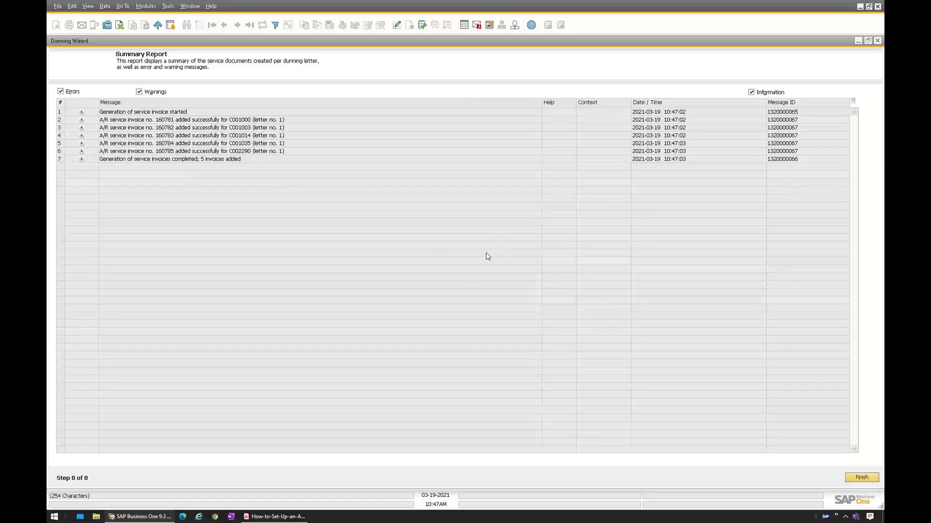
left_click(861, 479)
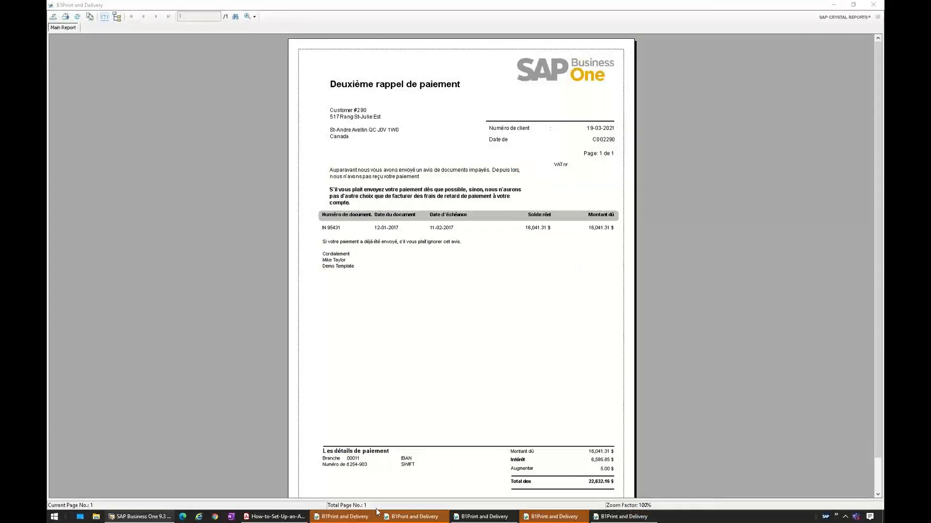
- Review Battleship Cobra's 2nd Late Notice in the print previews and return to SAP Business One
left_click(355, 518)
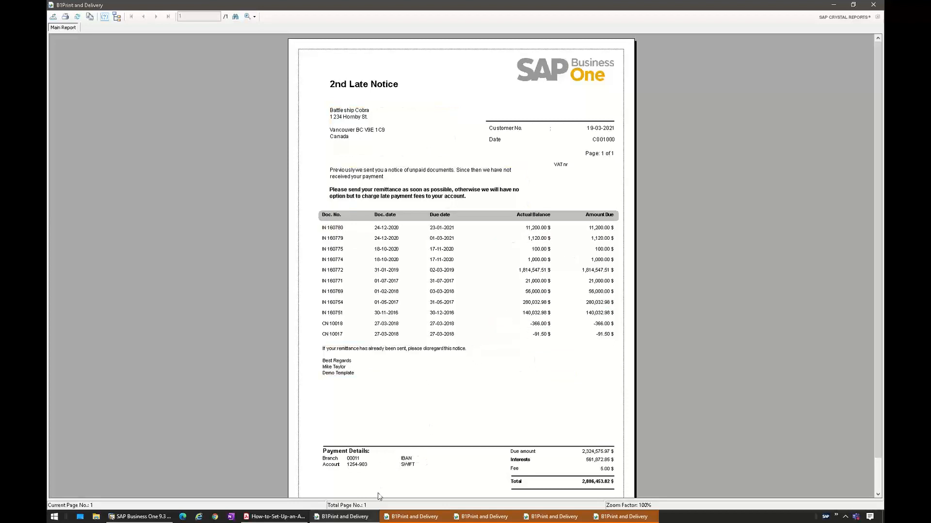
mouse_move(408, 519)
left_click(136, 517)
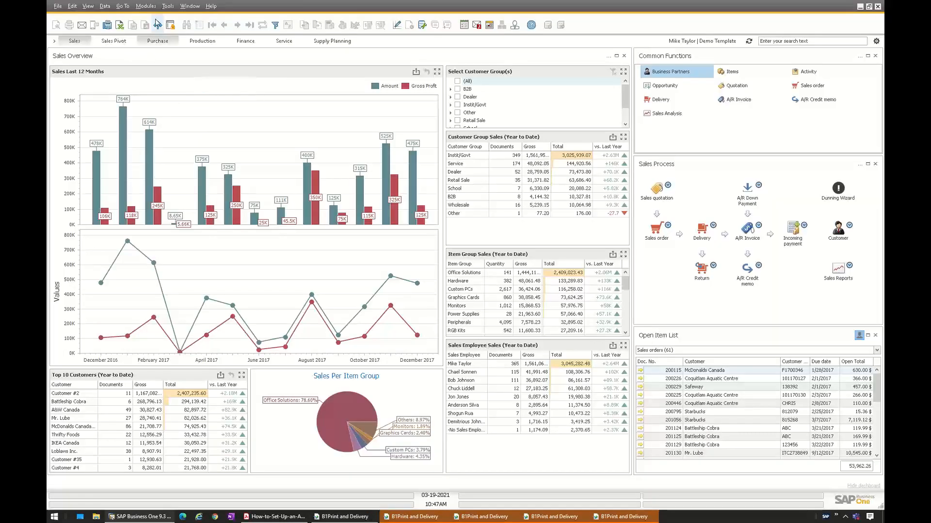
- Open the A/R invoices and browse to Customer #290's dunning service invoice, dismissing the delinquency notice without viewing its invoices
left_click(145, 6)
mouse_move(165, 55)
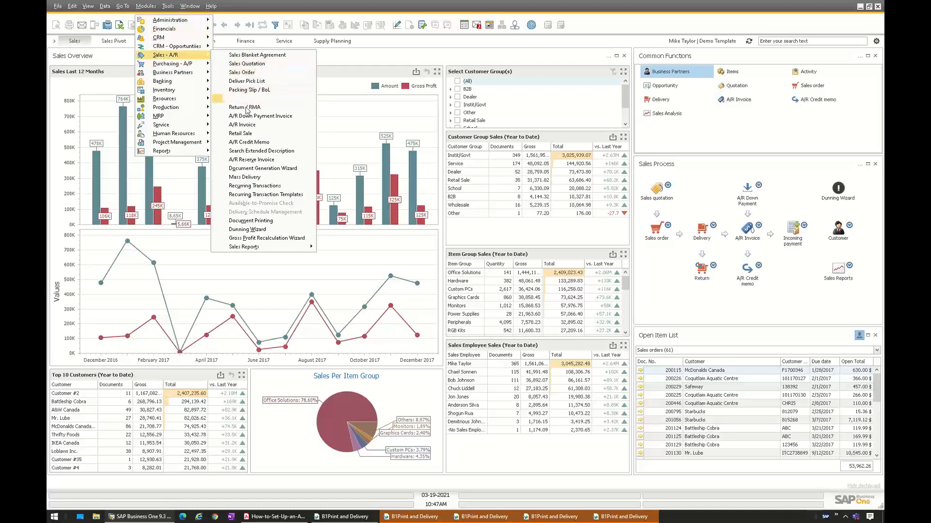
left_click(242, 126)
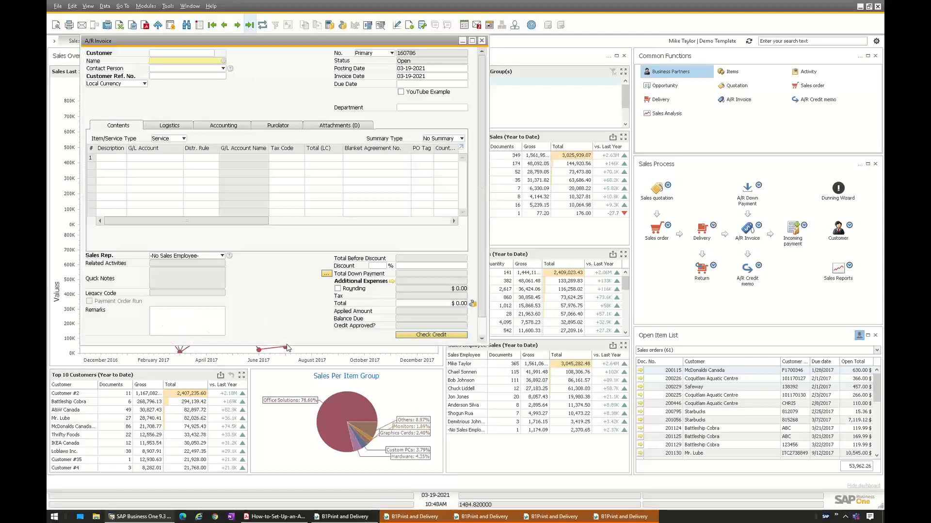
left_click_drag(285, 346, 273, 430)
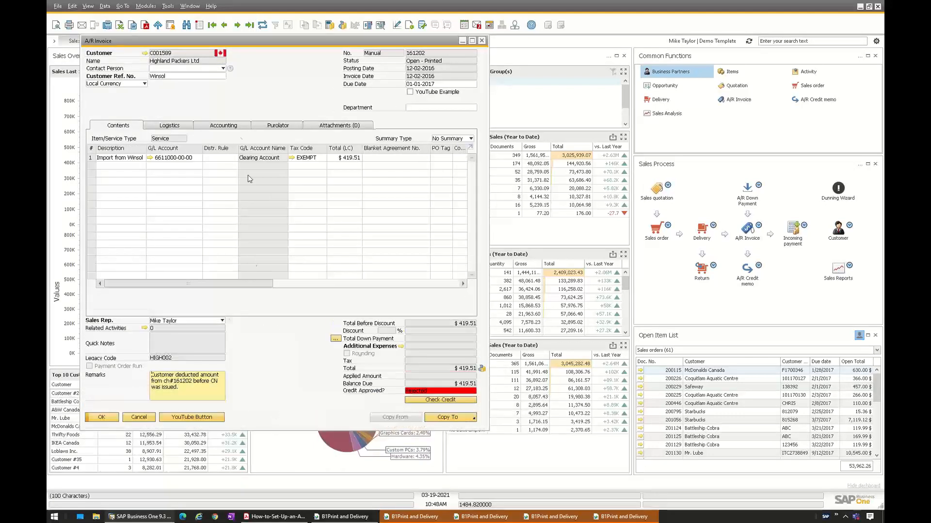
left_click(224, 25)
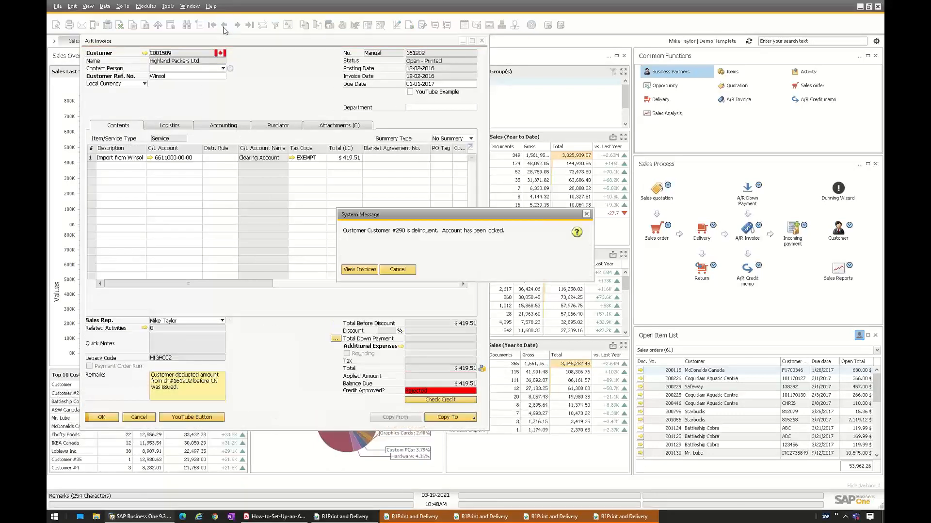
left_click(397, 269)
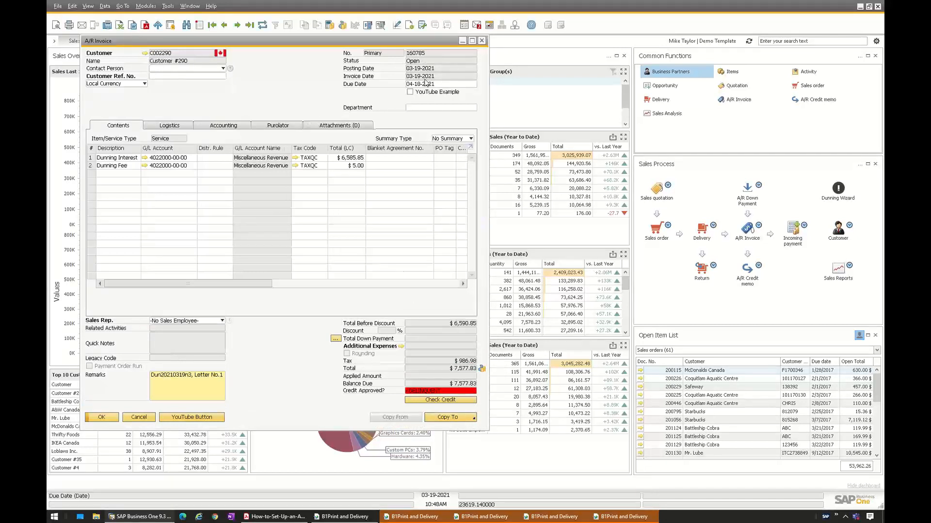
- Find the A/R invoices posted on 03-19-2021, examine Battleship Cobra's dunning interest and fee invoice, and close it
key("ctrl+f")
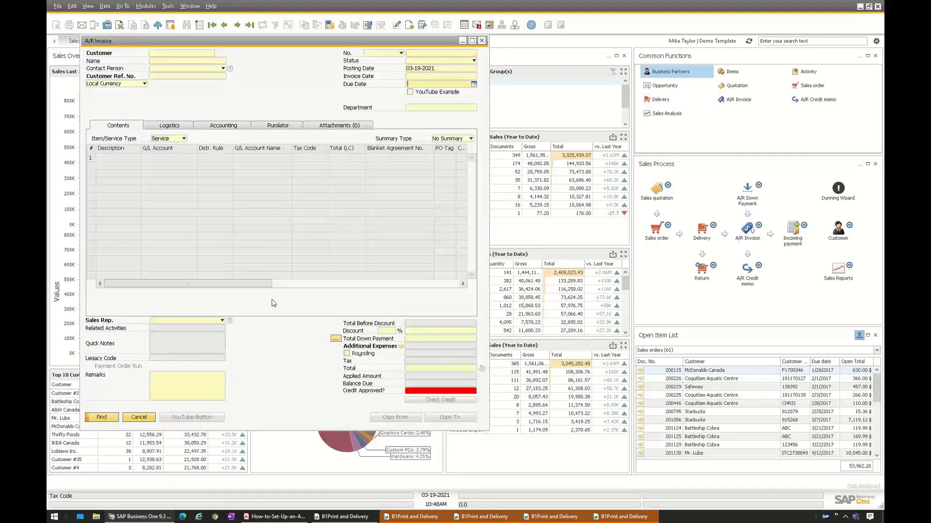
left_click(102, 416)
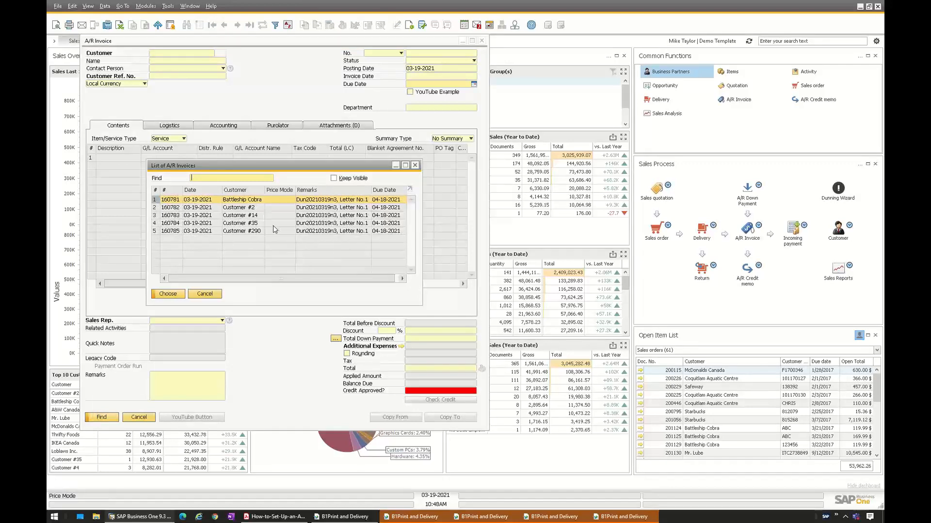
key("Return")
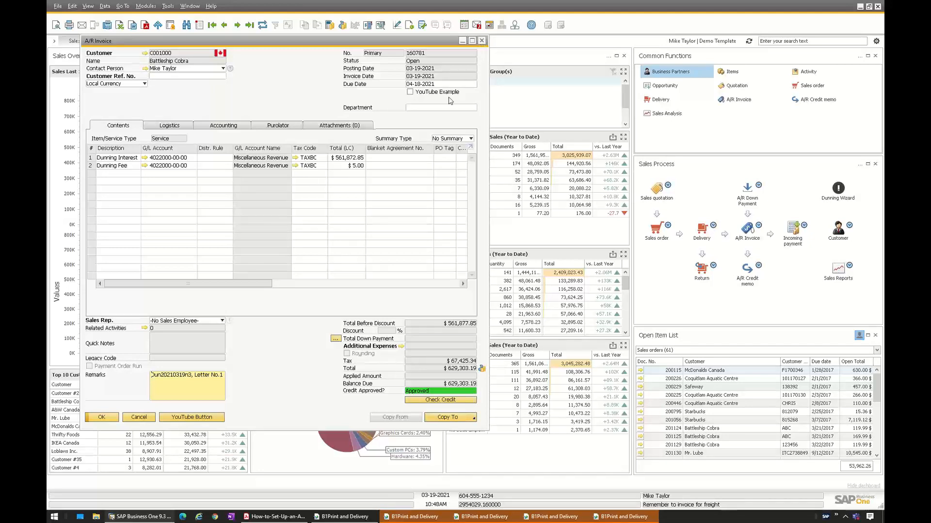
left_click(481, 41)
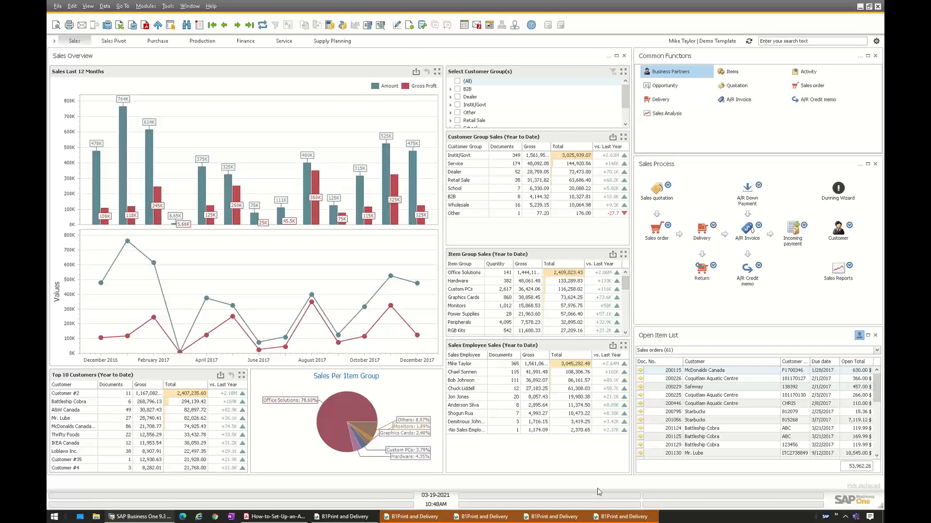
- Open Battleship Cobra's business partner master data and examine its payment terms, payment run and accounting dunning details
left_click(145, 6)
mouse_move(169, 77)
left_click(231, 79)
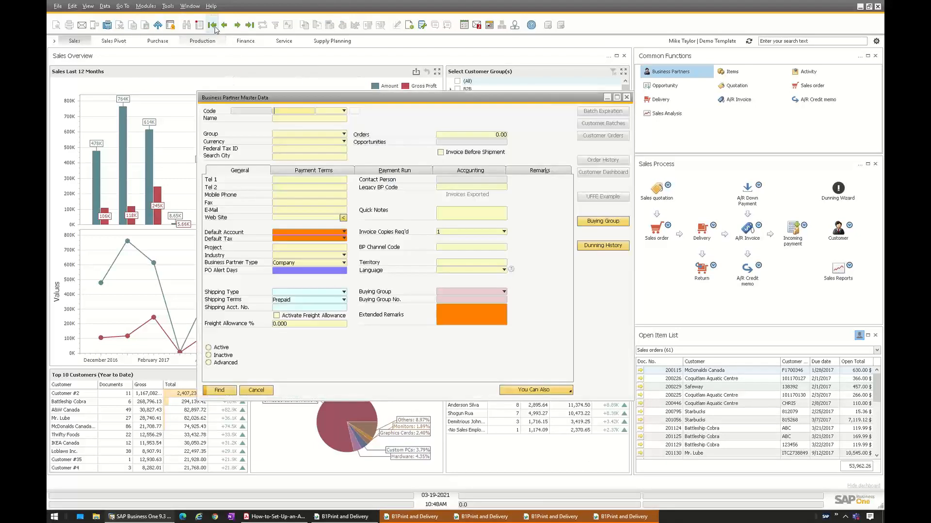
left_click(213, 26)
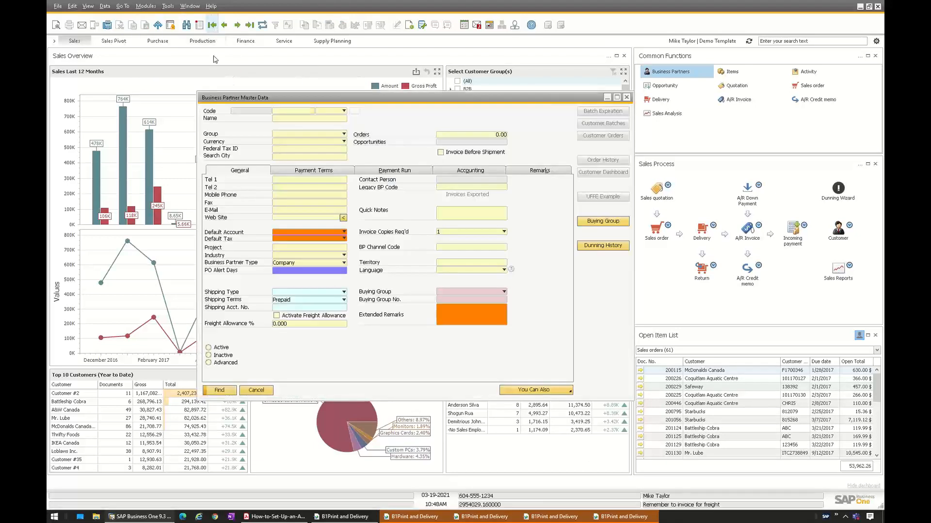
left_click(361, 171)
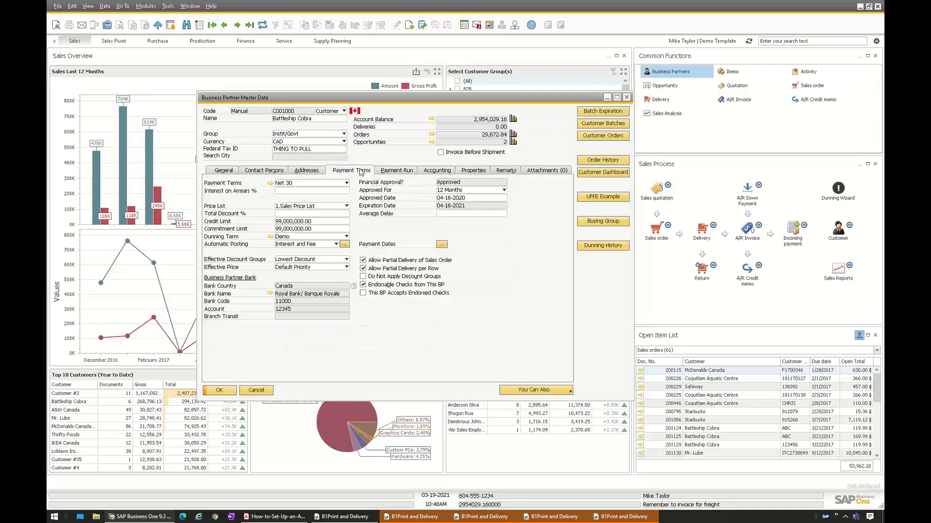
left_click(402, 175)
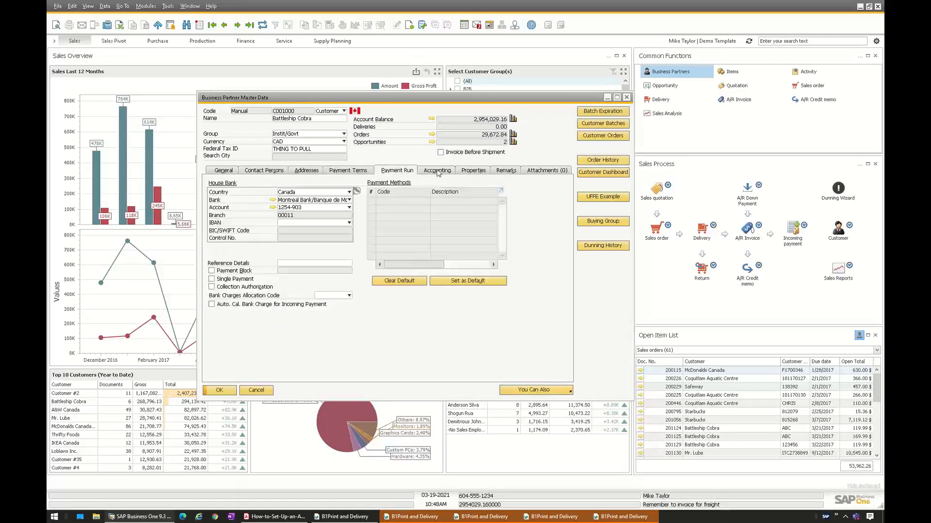
left_click(438, 172)
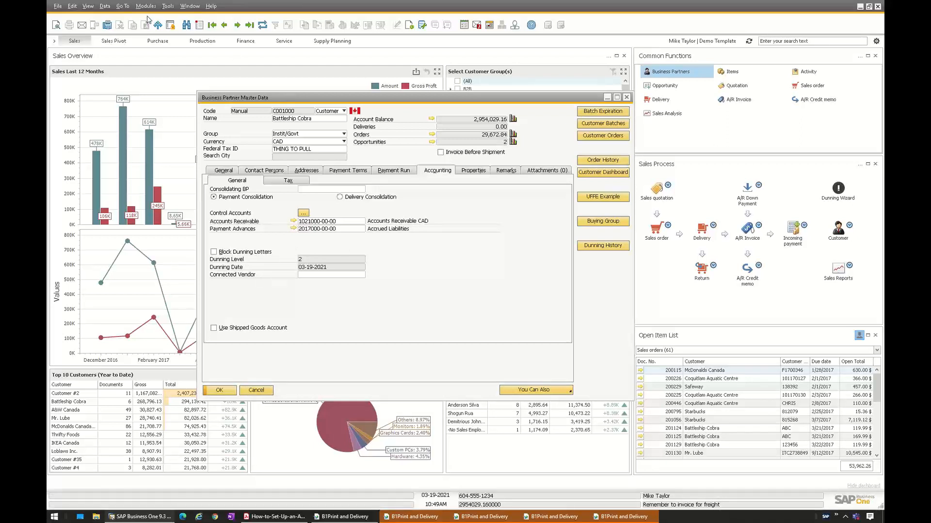
- Try to block dunning letters on Battleship Cobra's 01-31-2019 invoice, opened from the customer's account balance
left_click(431, 118)
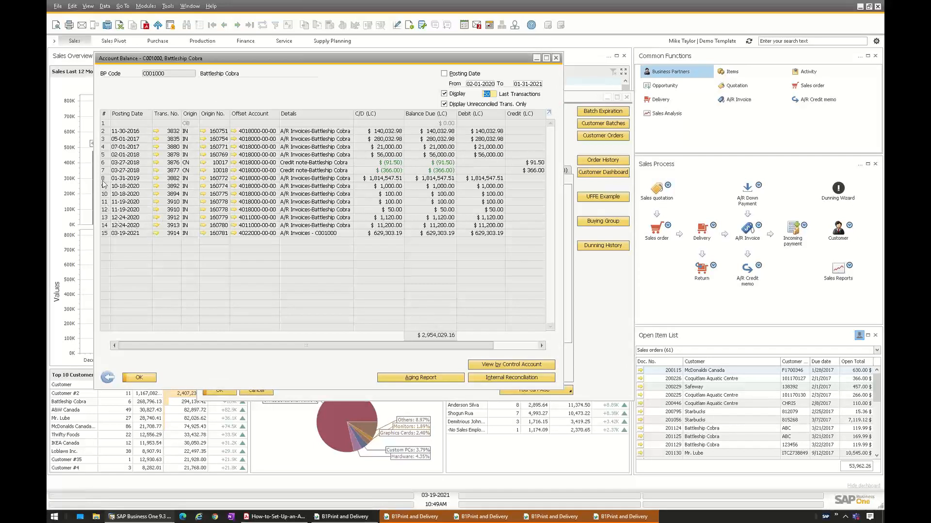
left_click(205, 180)
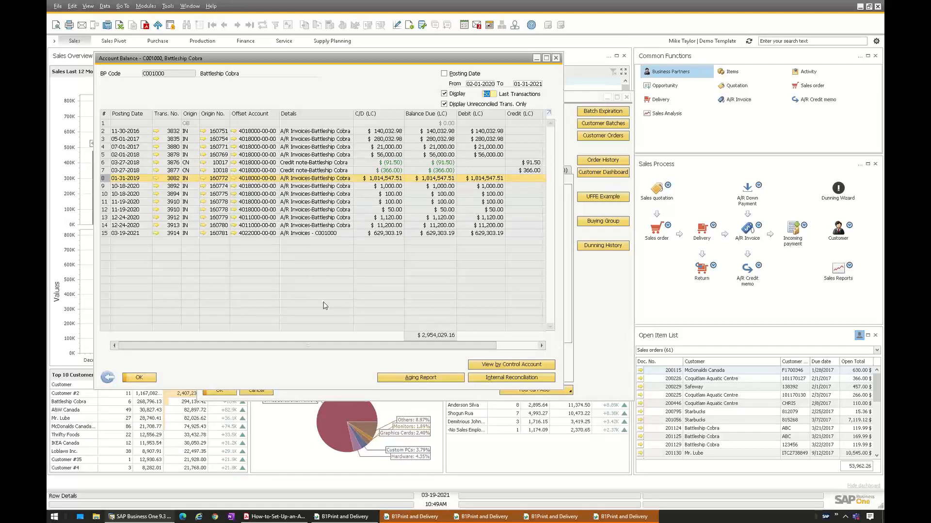
left_click(236, 125)
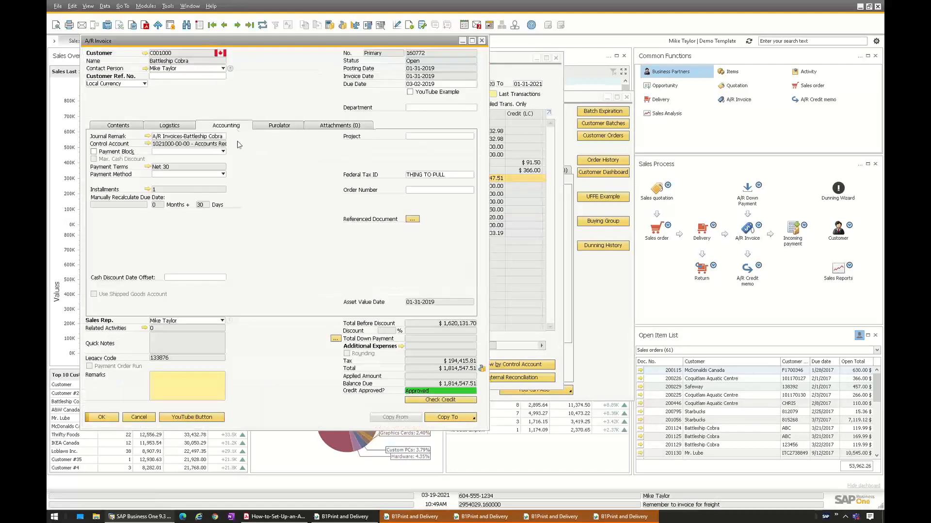
left_click(177, 126)
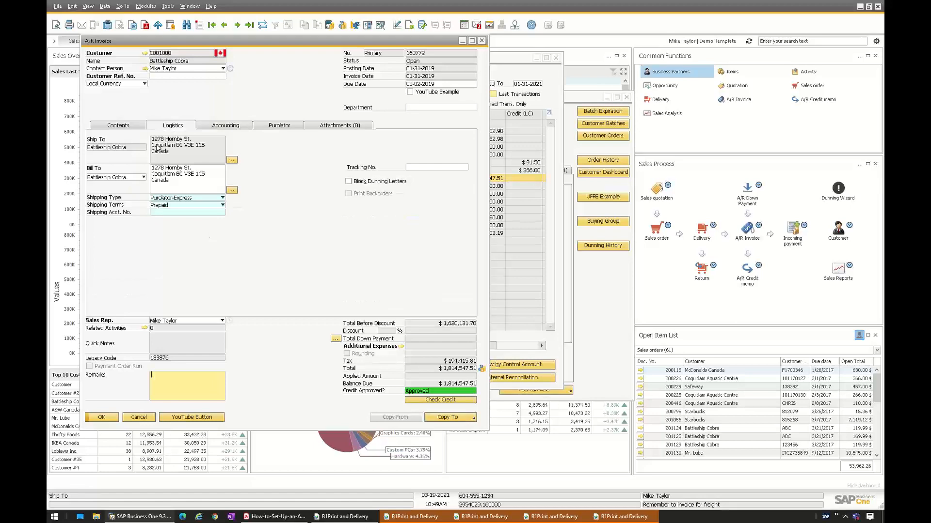
left_click(348, 182)
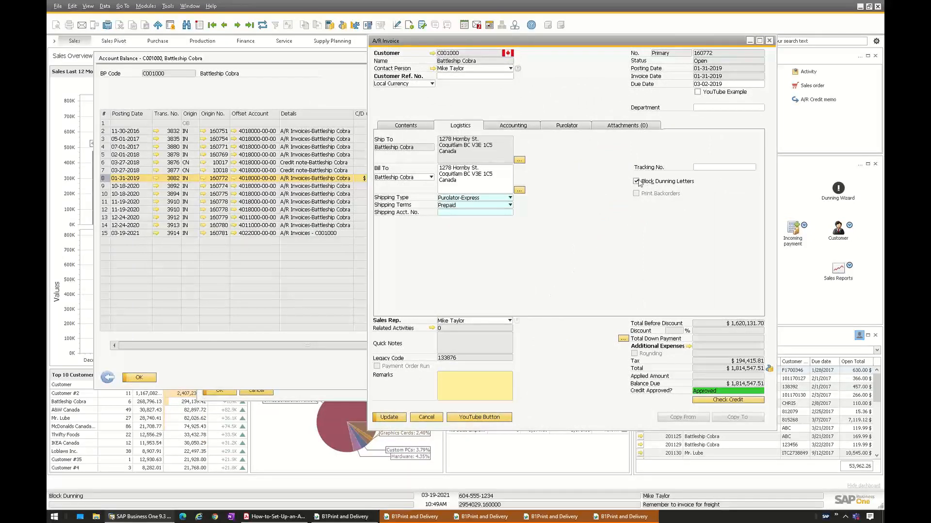
left_click(433, 419)
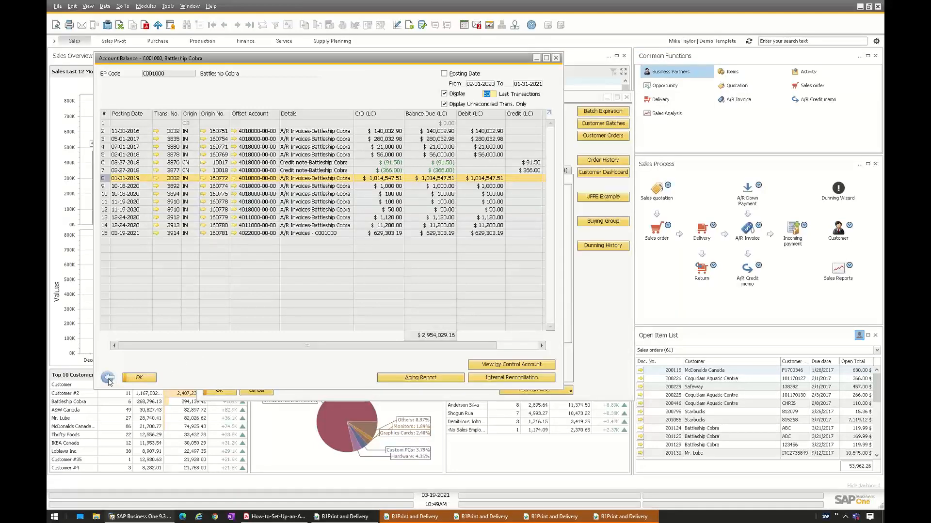
left_click(138, 378)
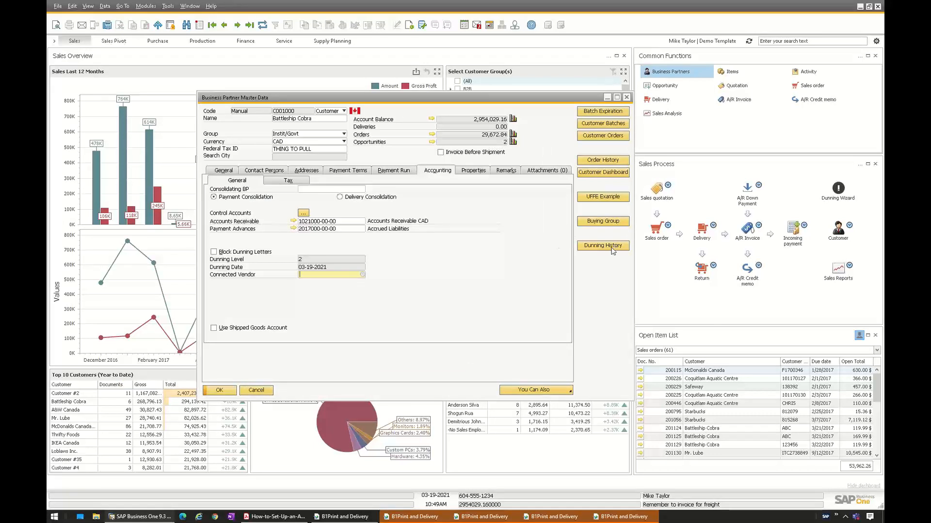
- Run the Dunning History Report for Battleship Cobra with all dunning levels, enlarge it for review and close it
right_click(433, 253)
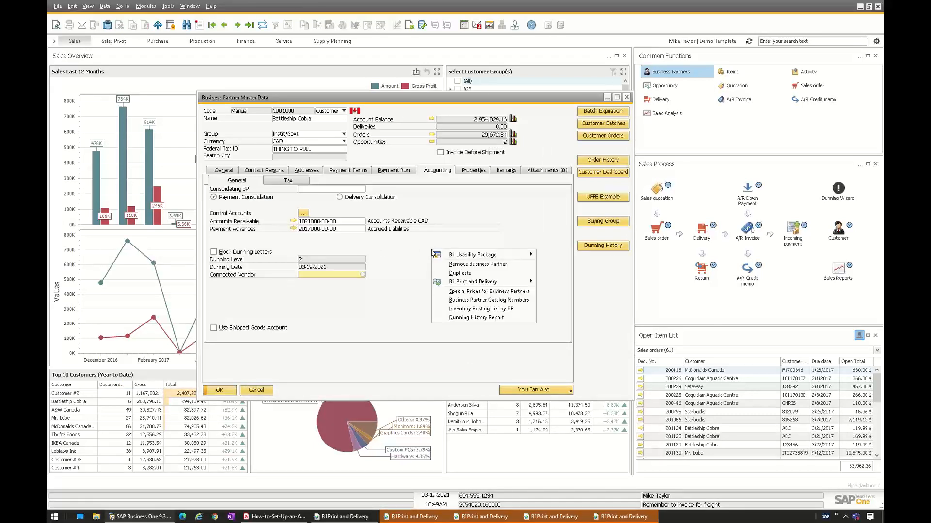
left_click(474, 318)
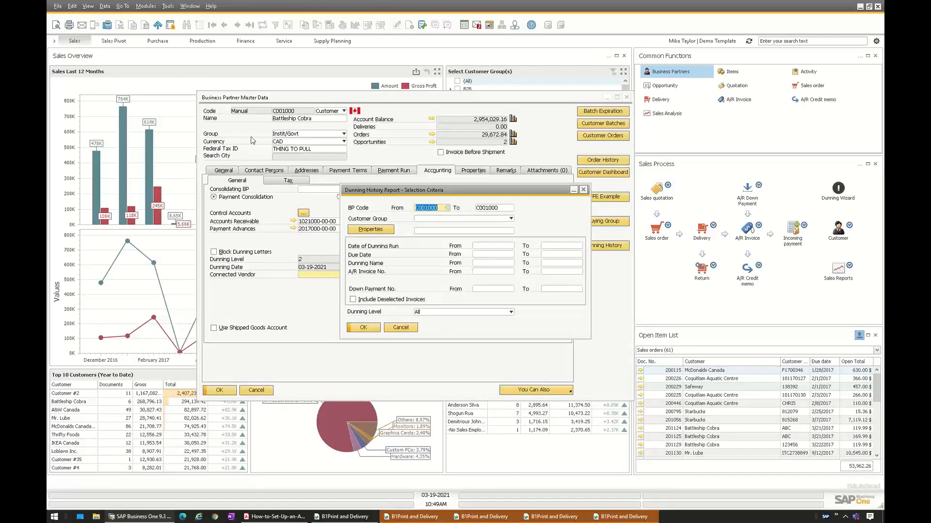
left_click(357, 328)
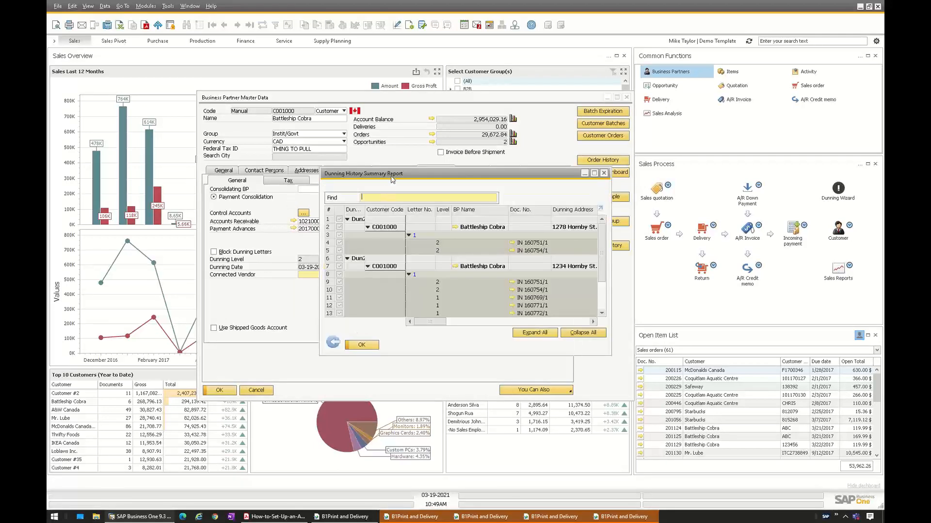
left_click_drag(451, 259, 689, 439)
left_click(687, 76)
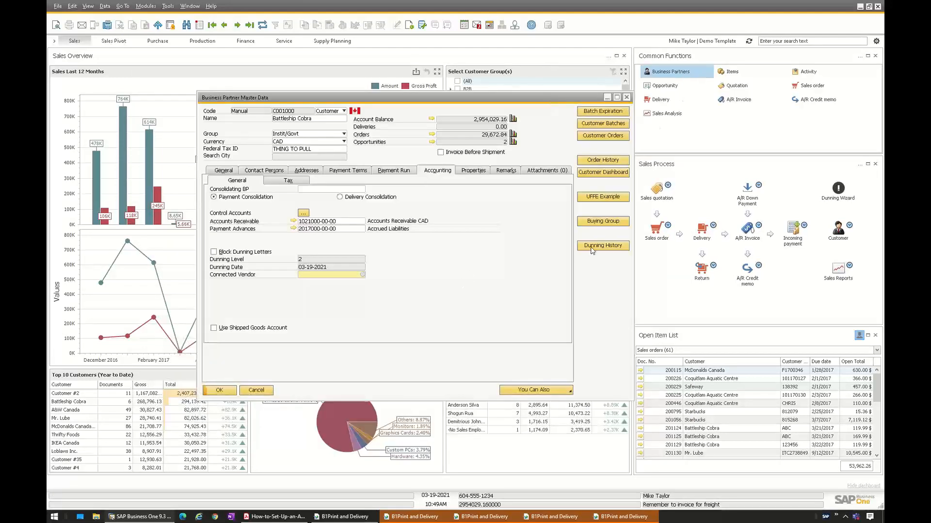
- View Battleship Cobra's dunning history again through the custom shortcut on its master record, and close the report and record
left_click(591, 247)
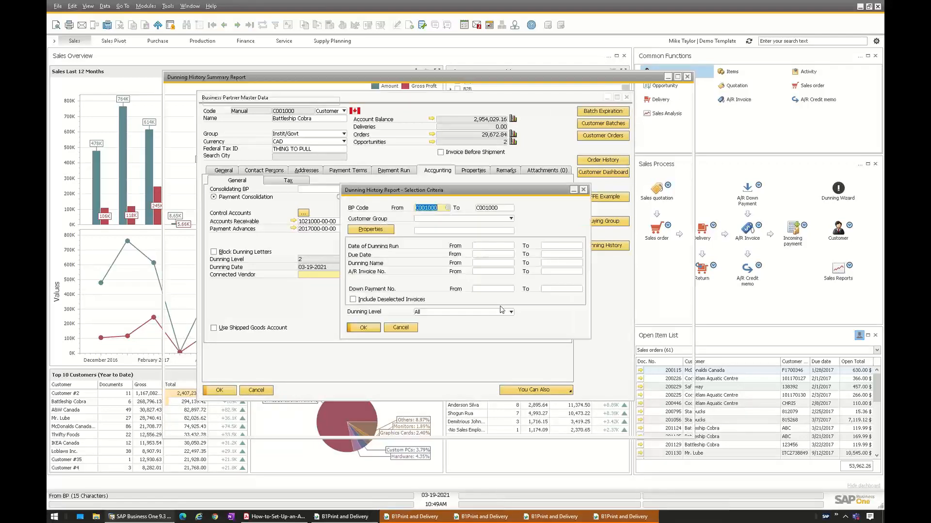
left_click(363, 324)
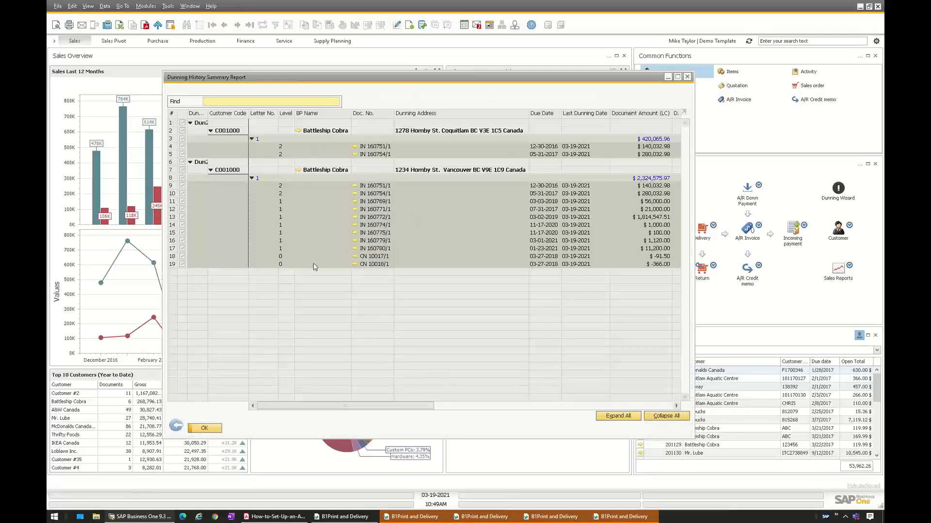
left_click(177, 426)
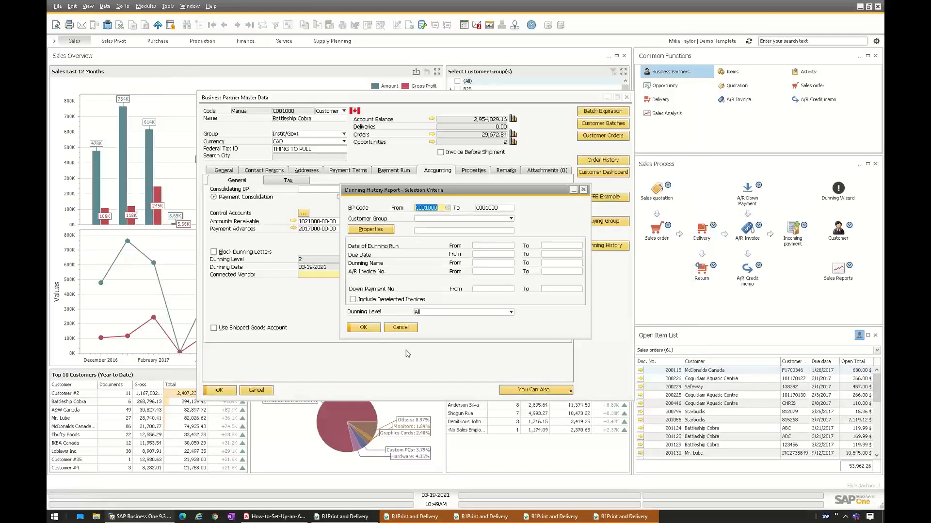
left_click(404, 329)
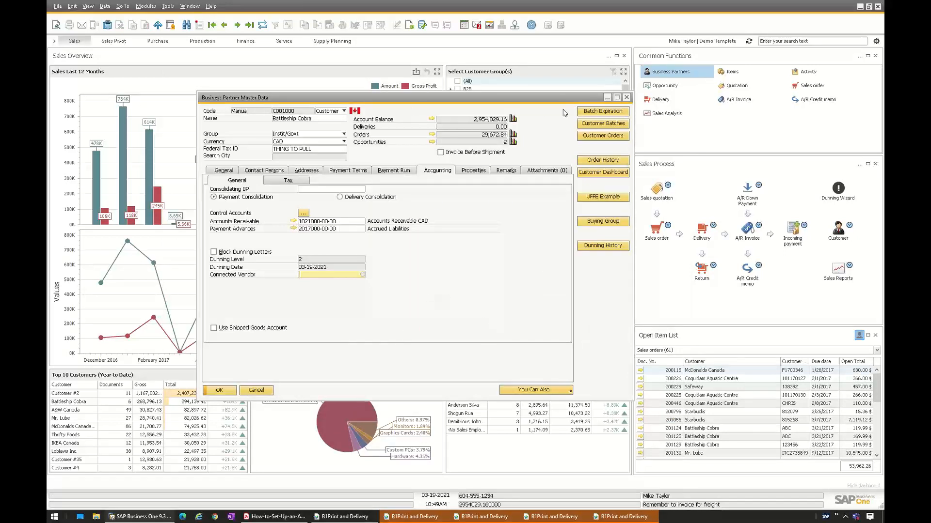
left_click(219, 390)
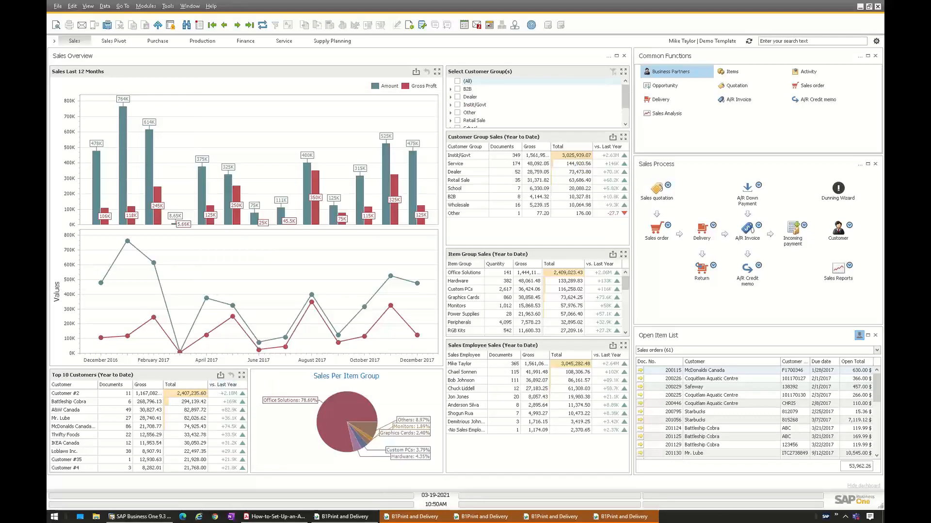